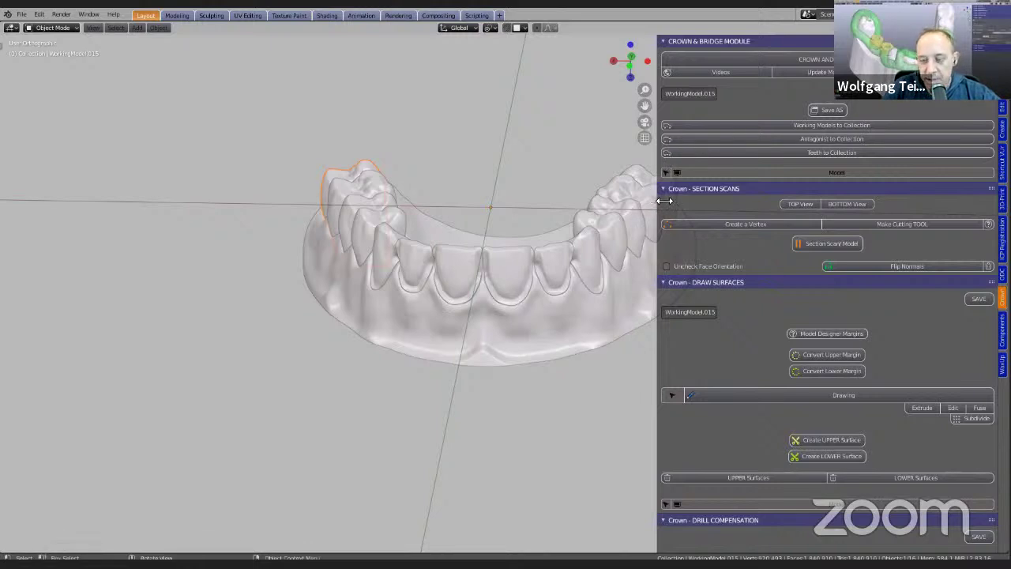
- Narrow the Crown & Bridge sidebar to give the 3D viewport more room
left_click_drag(666, 200, 756, 200)
- Select the arch and all tooth models, then move them into the Original Model collection
mouse_move(456, 304)
middle_mouse_down()
mouse_move(459, 287)
mouse_move(453, 309)
middle_mouse_up()
scroll(452, 312, "up", 5)
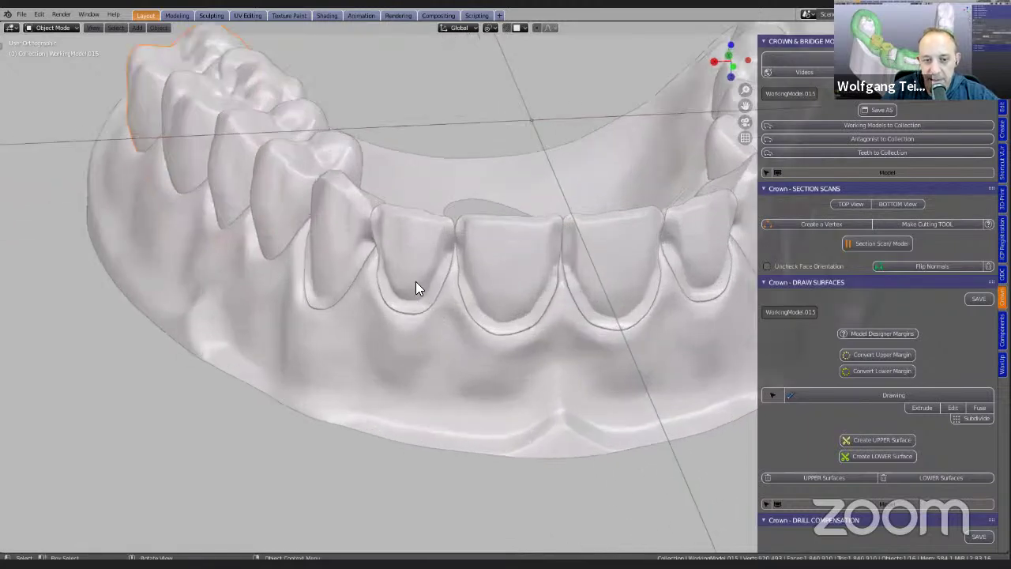
scroll(427, 294, "down", 5)
left_click(440, 309)
scroll(452, 285, "up", 3)
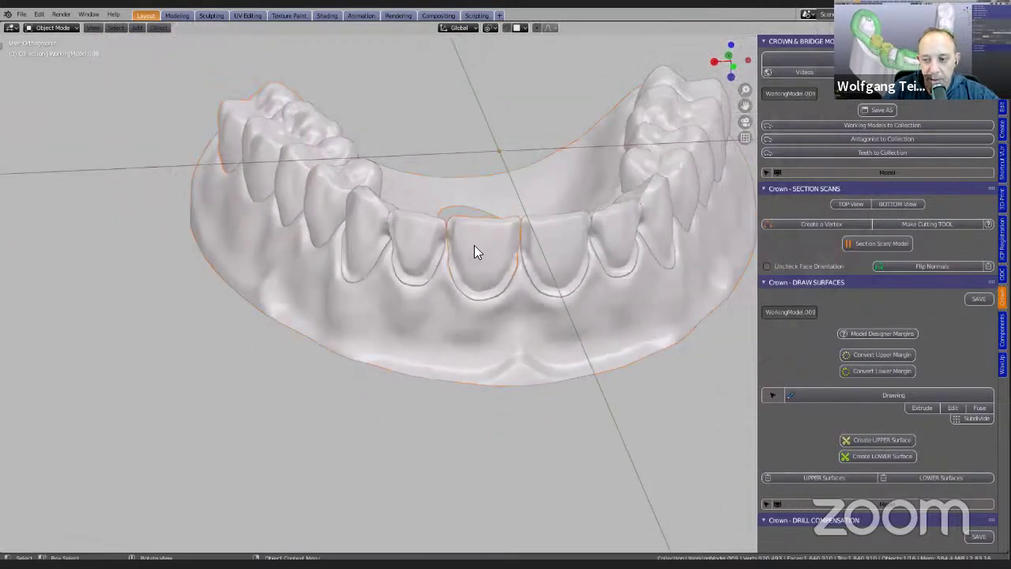
key("a")
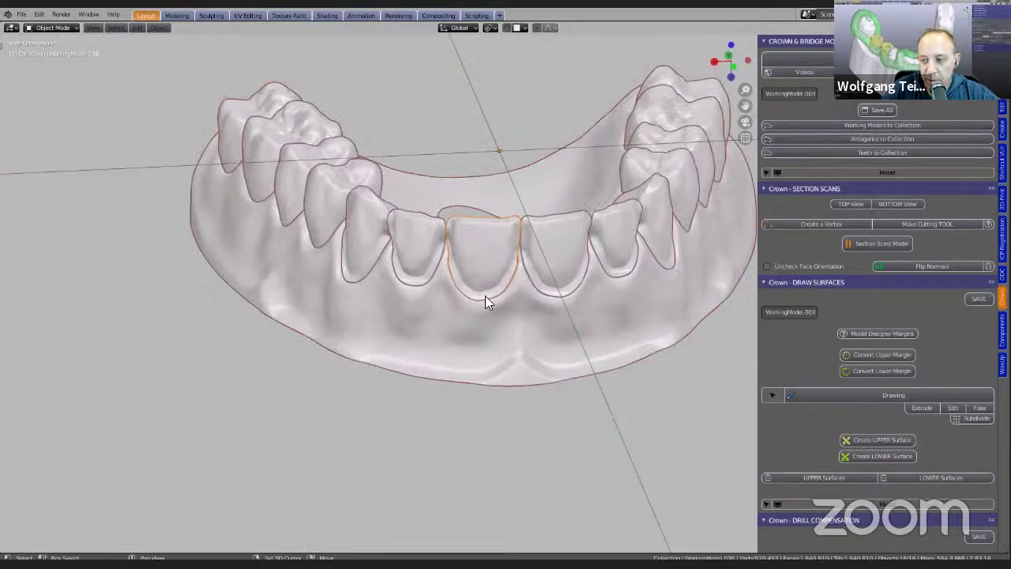
middle_click_drag(497, 278, 501, 267)
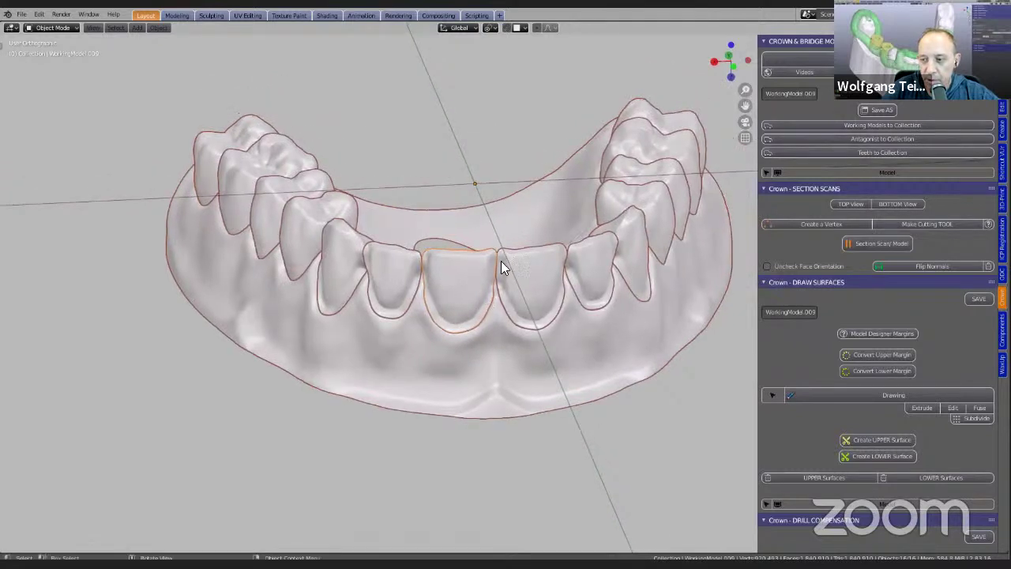
left_click(850, 125)
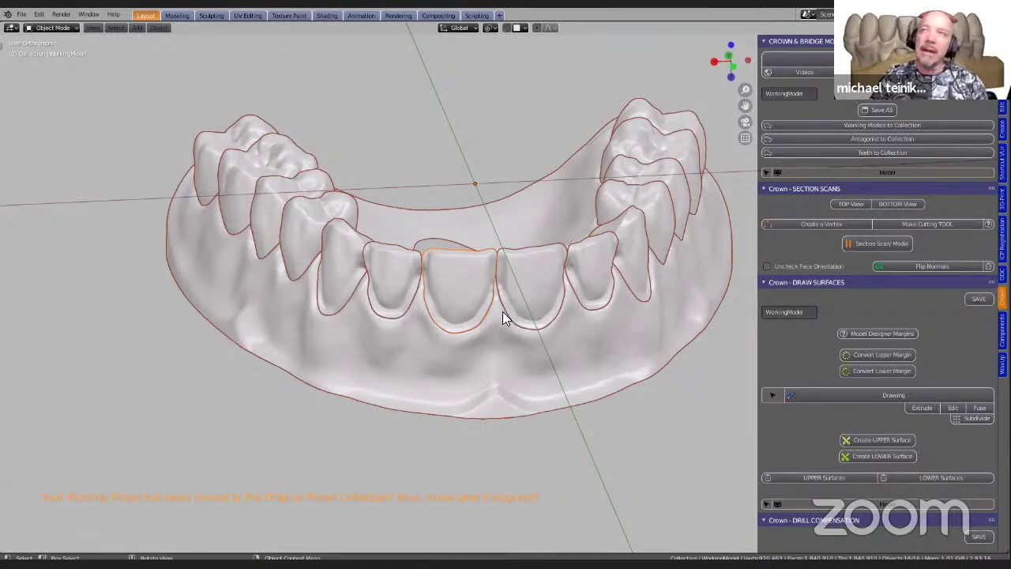
- Collapse every Crown & Bridge tool section except Draw Surfaces
middle_click_drag(516, 305, 433, 289)
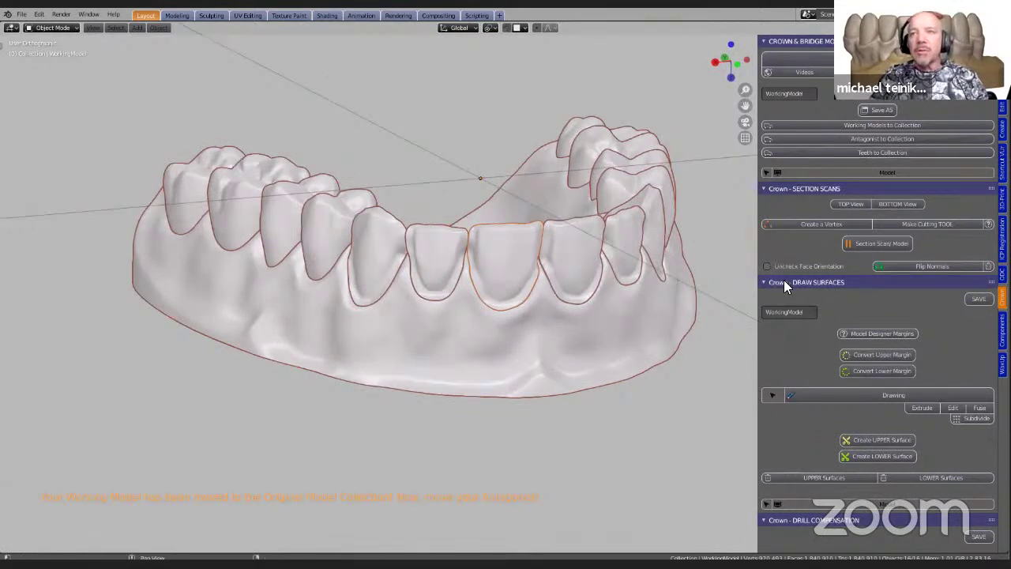
left_click(841, 282, "ctrl")
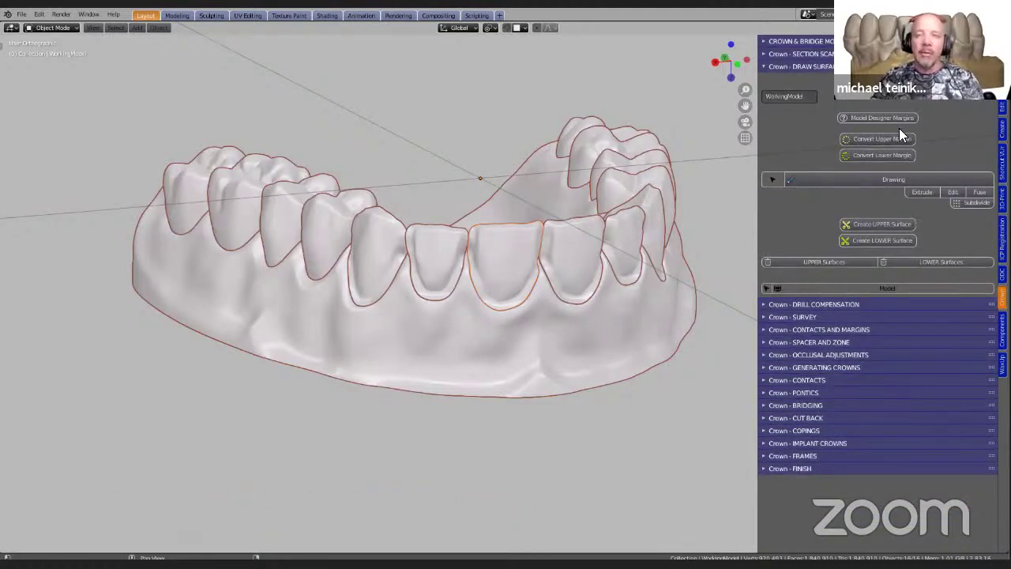
mouse_move(373, 297)
middle_mouse_down()
mouse_move(410, 308)
mouse_move(384, 294)
middle_mouse_up()
scroll(384, 294, "up", 5)
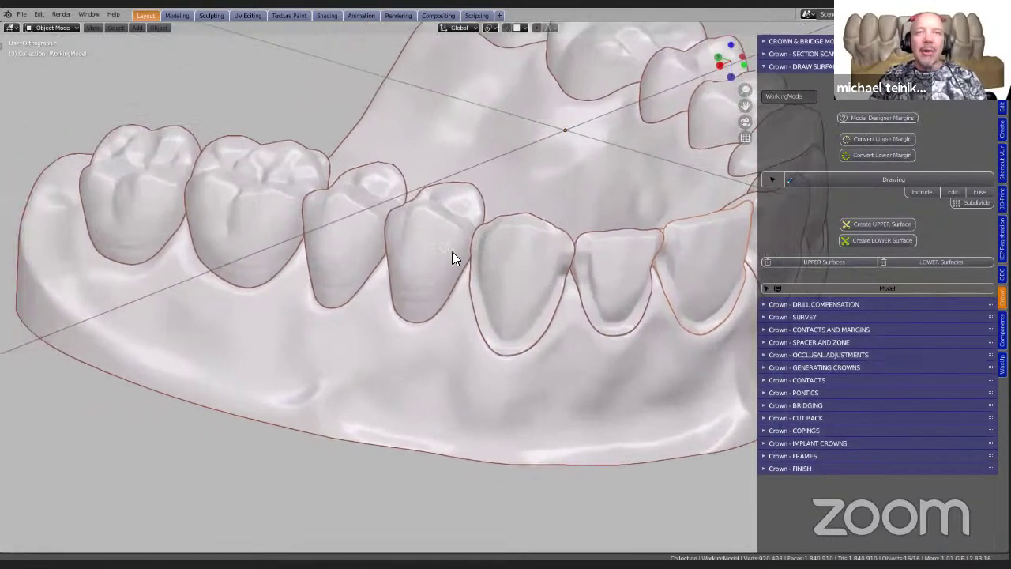
scroll(452, 252, "down", 1)
- Select the premolar, place the 3D cursor on it, and start its margin curve
left_click(439, 247)
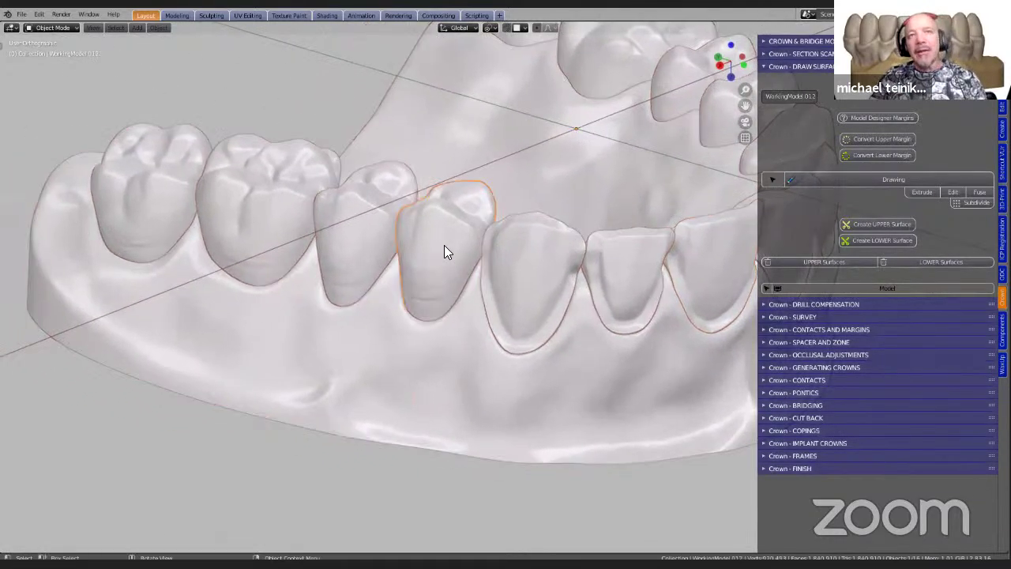
scroll(431, 243, "up", 3)
middle_click_drag(426, 246, 374, 199)
scroll(375, 199, "up", 1)
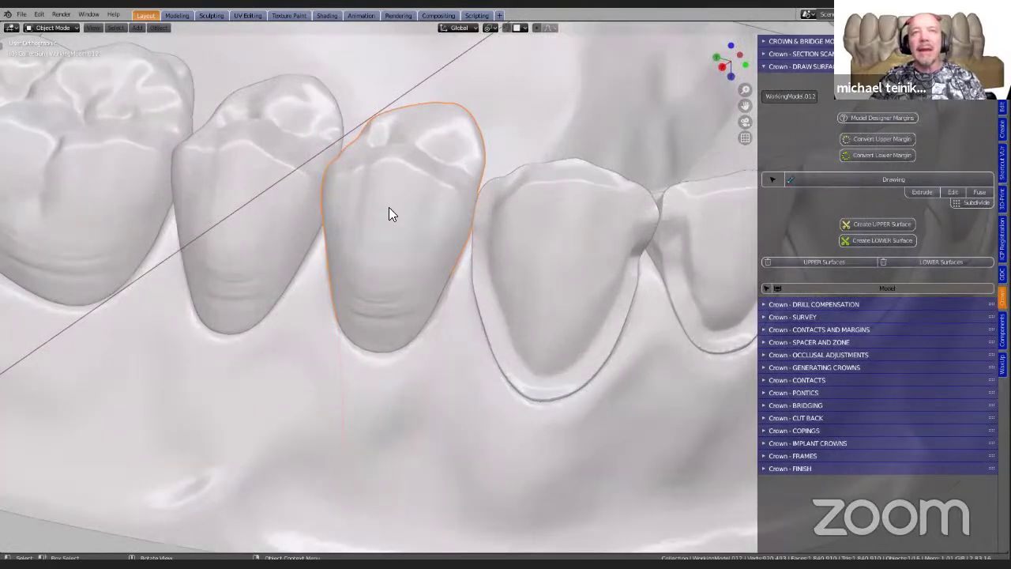
scroll(389, 207, "down", 1)
right_click(385, 200, "shift")
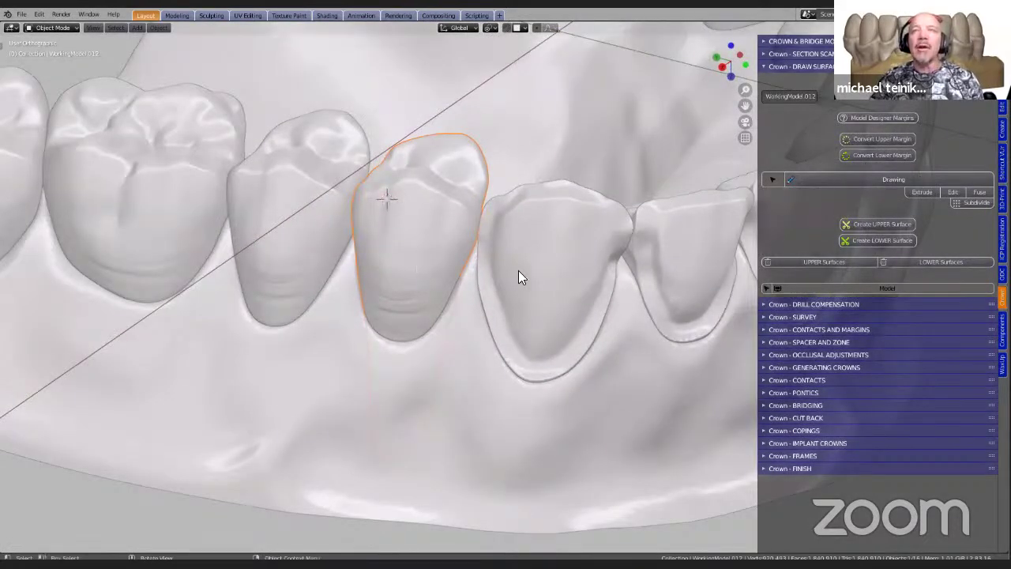
left_click(831, 183)
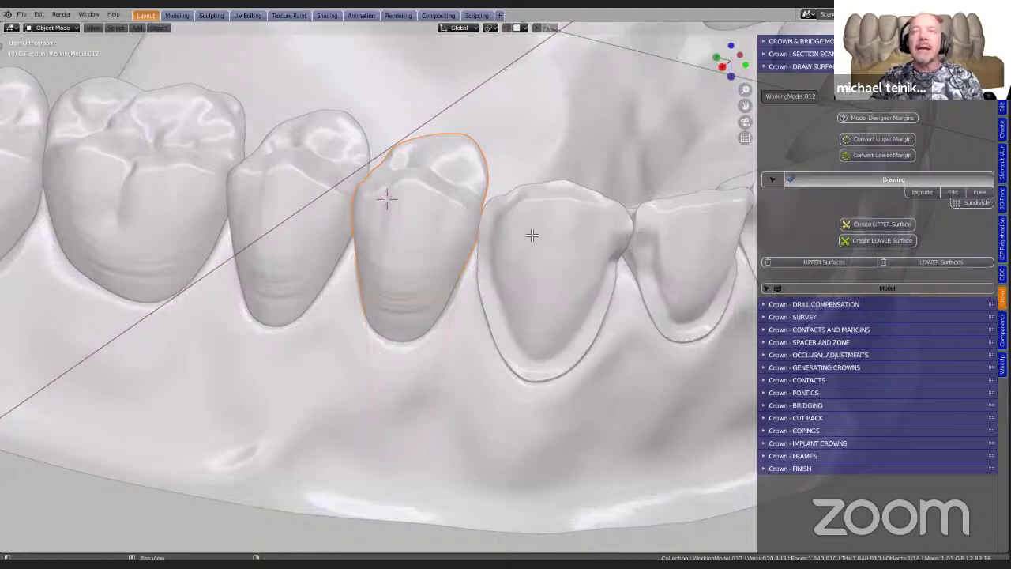
left_click(470, 222)
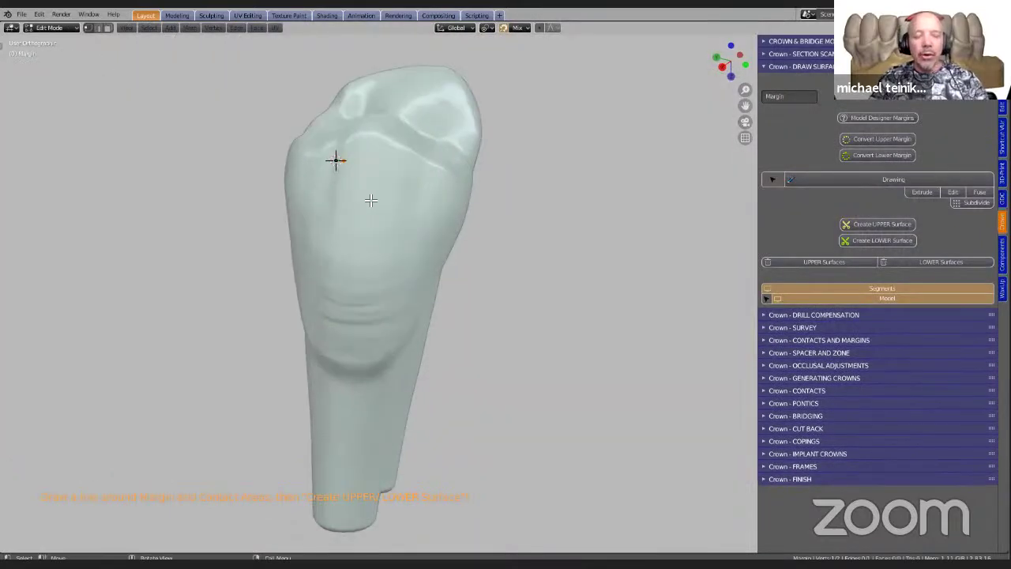
- Extrude margin points along the premolar's near side to the tooth edge
key("e")
left_click(356, 223)
middle_click_drag(359, 228, 391, 280)
key("e")
left_click(378, 258)
key("e")
left_click(392, 278)
key("e")
left_click(437, 281)
key("e")
left_click(484, 261)
key("e")
left_click(528, 243)
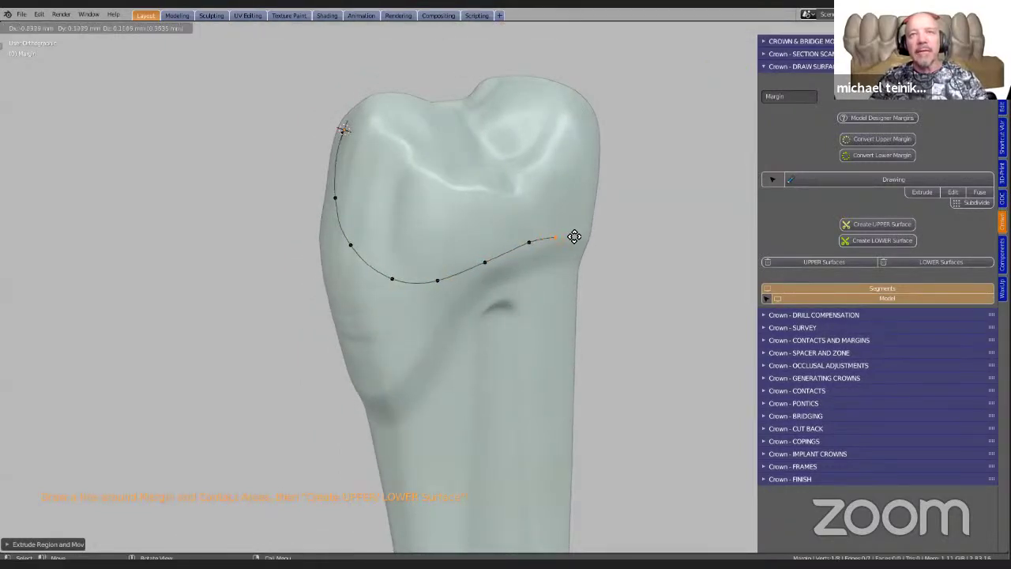
left_click(570, 236)
mouse_move(623, 239)
middle_mouse_down()
mouse_move(574, 240)
mouse_move(632, 226)
middle_mouse_up()
- Continue the margin across the top of the premolar to close the loop, then inspect it
key("e")
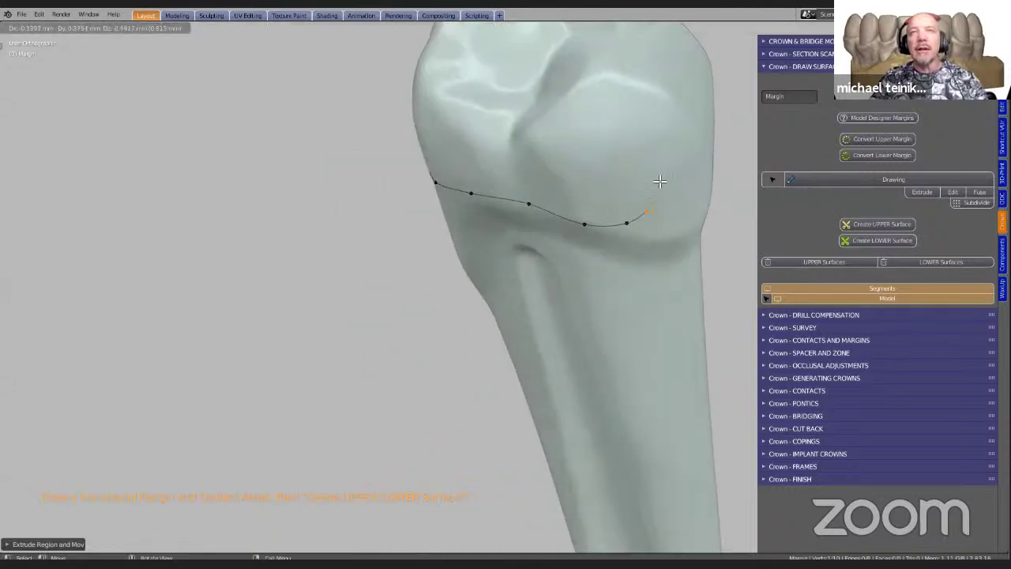
left_click(688, 87)
scroll(687, 87, "down", 3)
middle_click_drag(687, 118, 566, 140)
key("e")
left_click(581, 104)
key("e")
left_click(562, 87)
key("e")
left_click(543, 78)
key("e")
left_click(523, 73)
key("e")
left_click(484, 74)
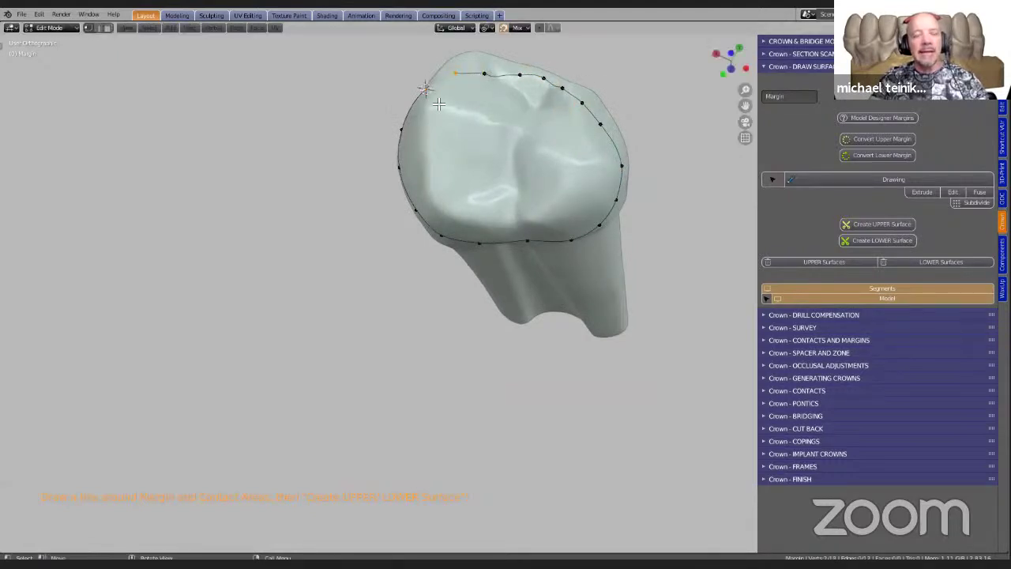
middle_click_drag(454, 129, 404, 247)
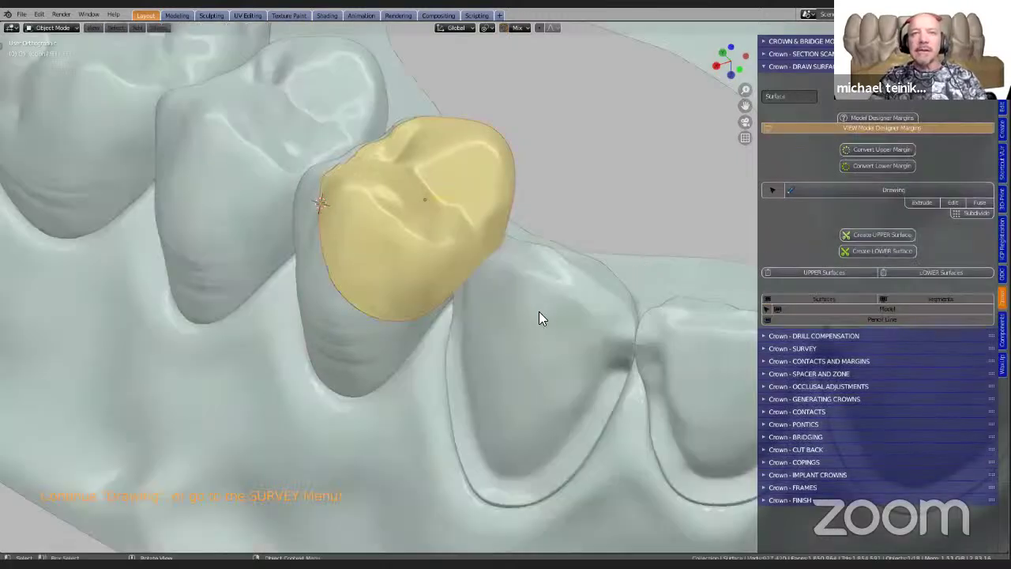
- Select the neighbouring prepared tooth, WorkingModel.011, and start a new margin drawing on it
middle_click_drag(582, 306, 581, 318)
mouse_move(548, 255)
middle_mouse_down()
mouse_move(533, 283)
mouse_move(622, 262)
mouse_move(555, 264)
middle_mouse_up()
scroll(555, 264, "up", 5)
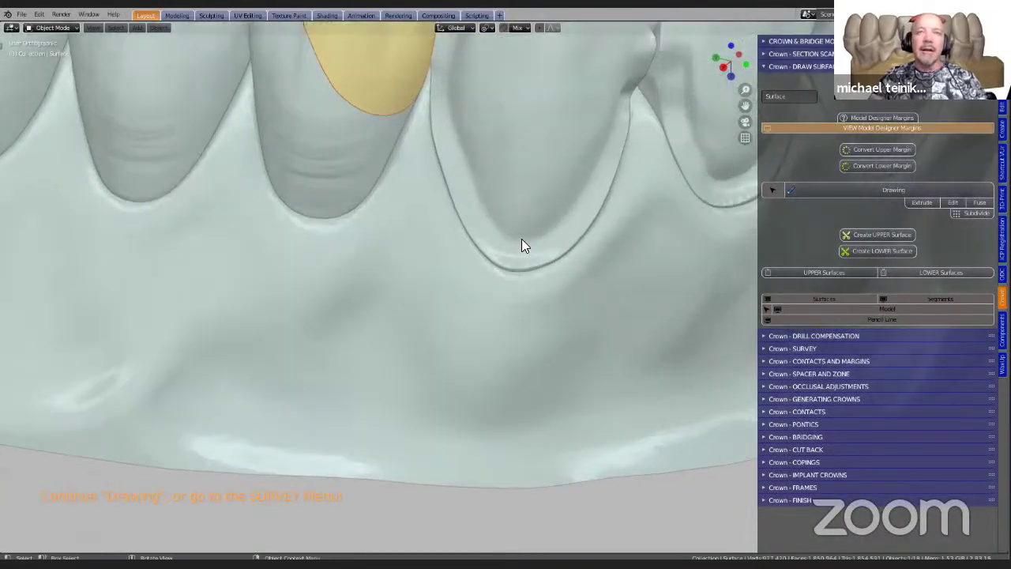
left_click(524, 233)
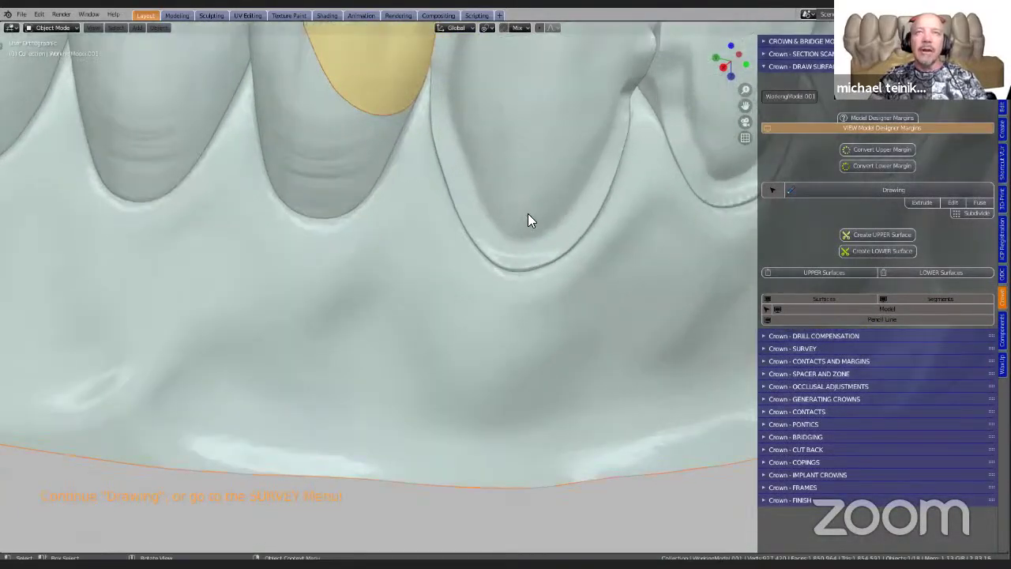
middle_click_drag(528, 214, 518, 251)
scroll(517, 259, "up", 3)
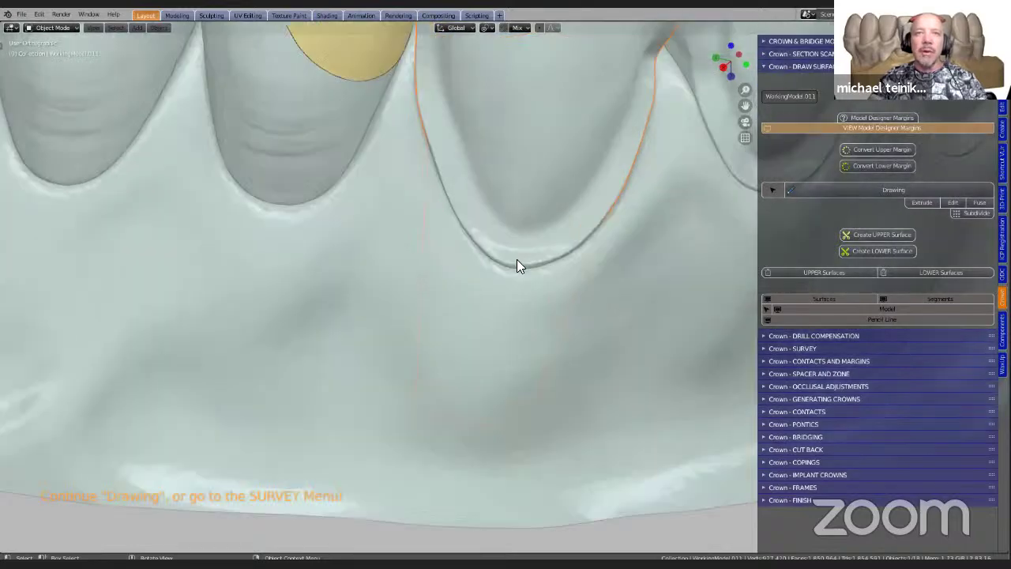
scroll(553, 300, "up", 1)
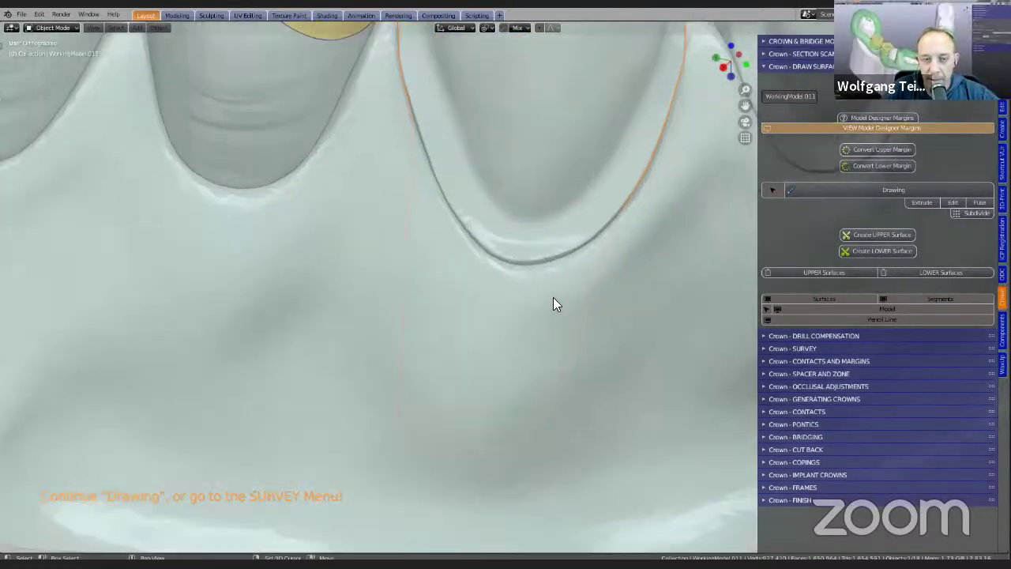
left_click(815, 194)
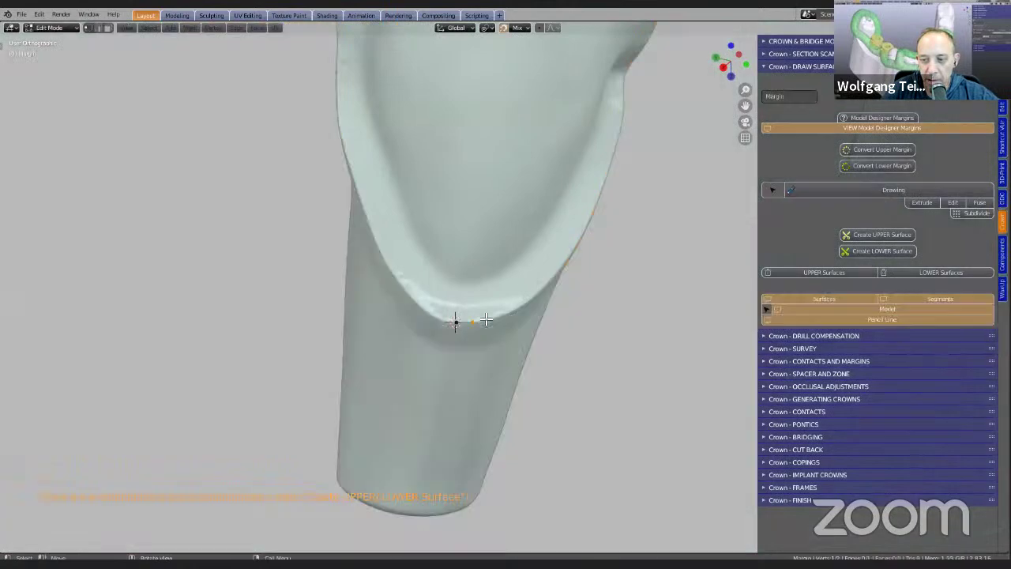
- Trace the margin along the tooth's lower edge and up its side
middle_click_drag(481, 325, 458, 323)
key("e")
left_click(503, 319)
key("e")
left_click(535, 308)
key("e")
left_click(565, 281)
key("e")
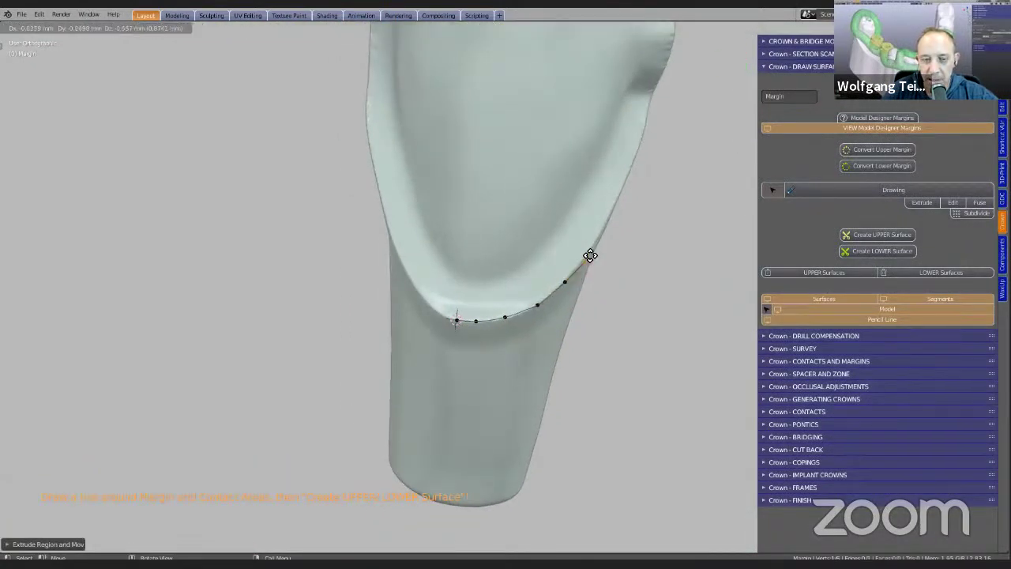
left_click(610, 221)
middle_click_drag(582, 221, 469, 323)
key("e")
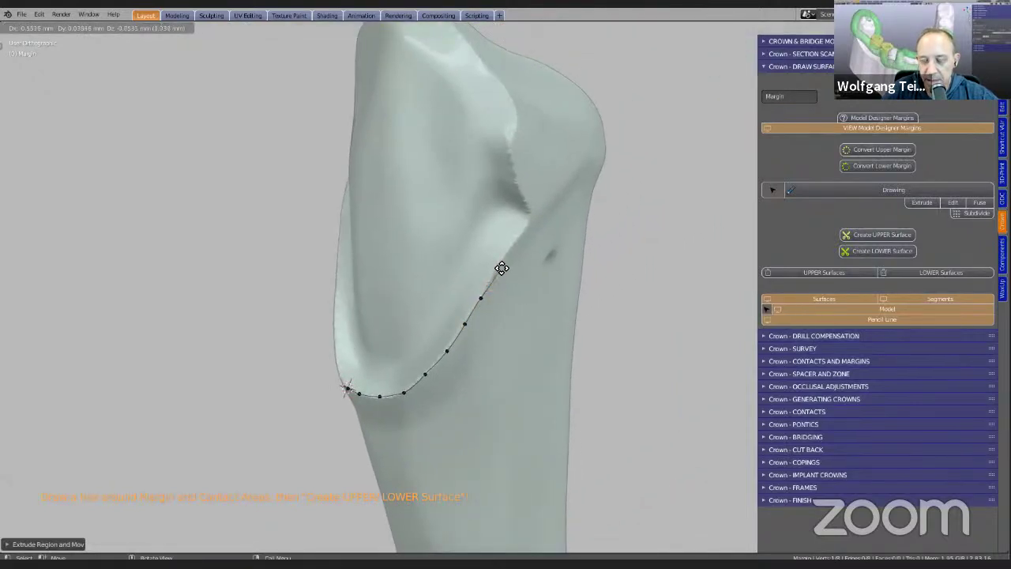
left_click(498, 269)
key("e")
left_click(513, 246)
key("e")
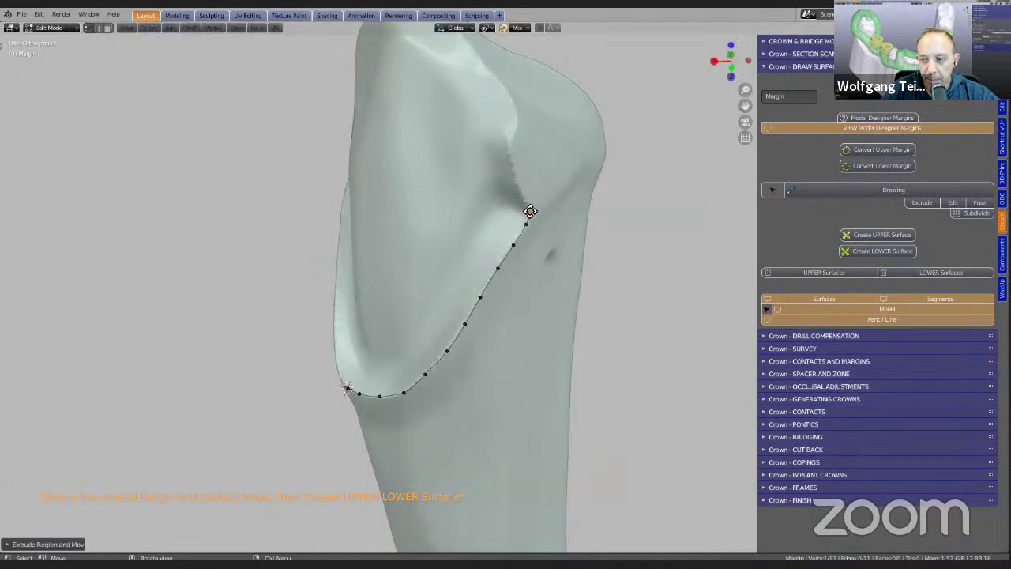
left_click(522, 192)
key("e")
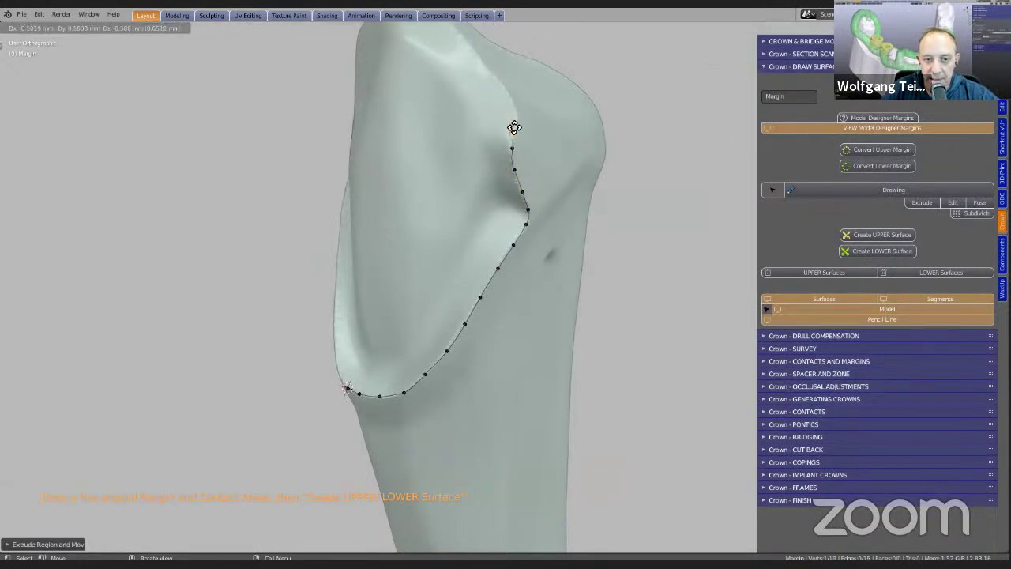
left_click(515, 120)
key("e")
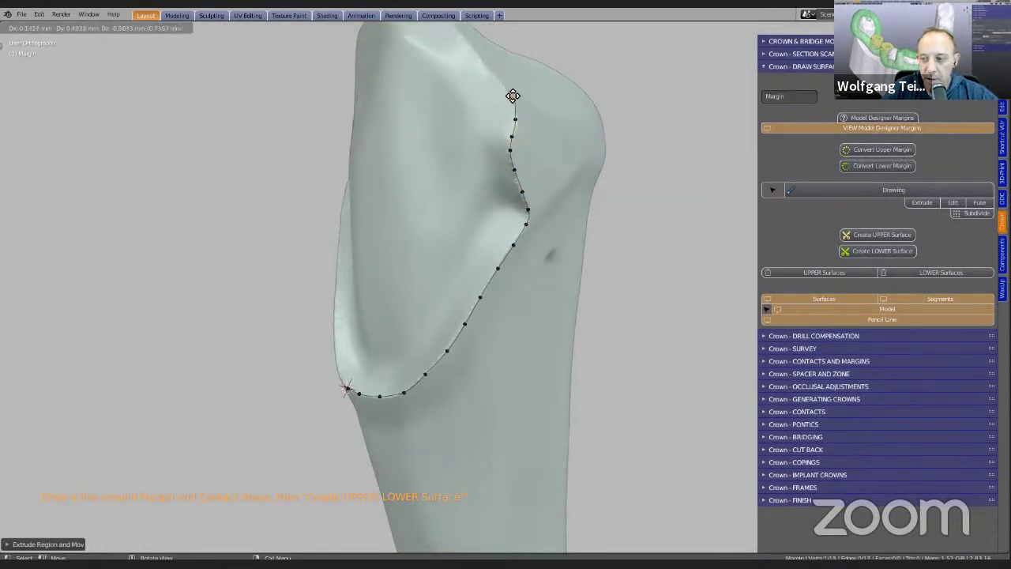
left_click(514, 94)
mouse_move(513, 94)
middle_mouse_down()
mouse_move(561, 98)
mouse_move(508, 99)
middle_mouse_up()
- Extend the margin along the top edge of the prepared tooth
key("e")
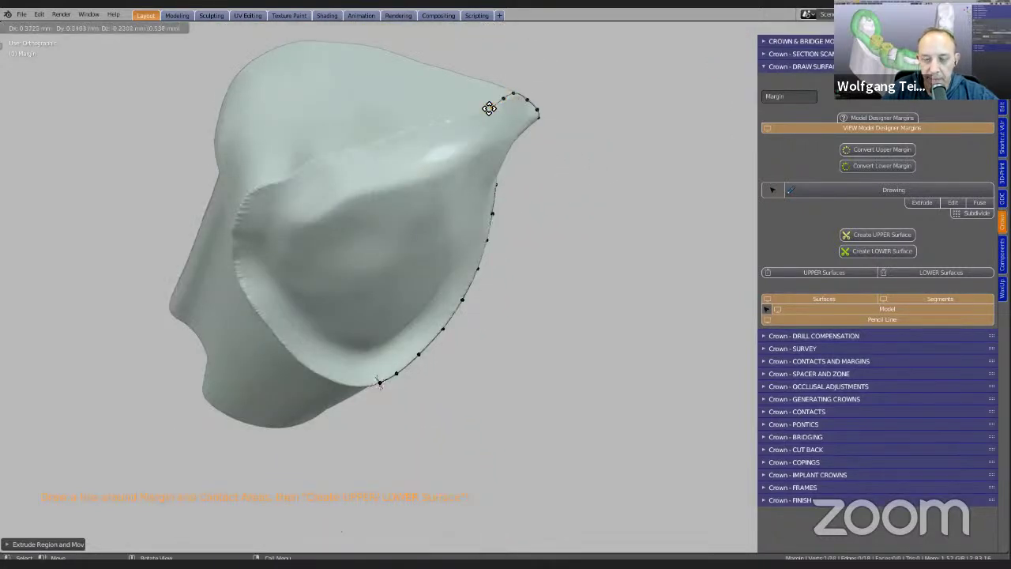
left_click(466, 113)
key("e")
left_click(440, 120)
key("e")
left_click(412, 126)
key("e")
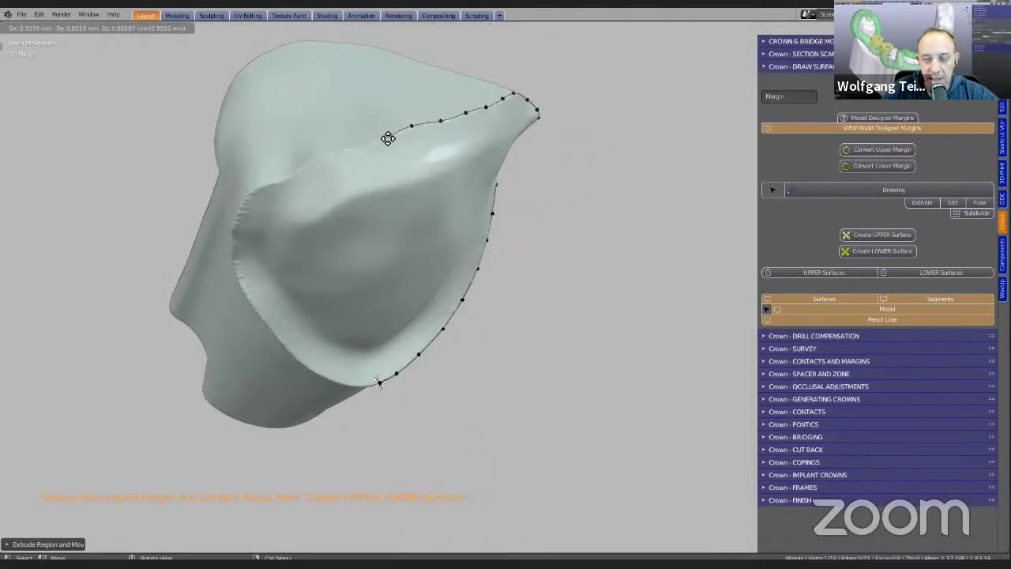
left_click(361, 145)
key("e")
left_click(333, 153)
key("e")
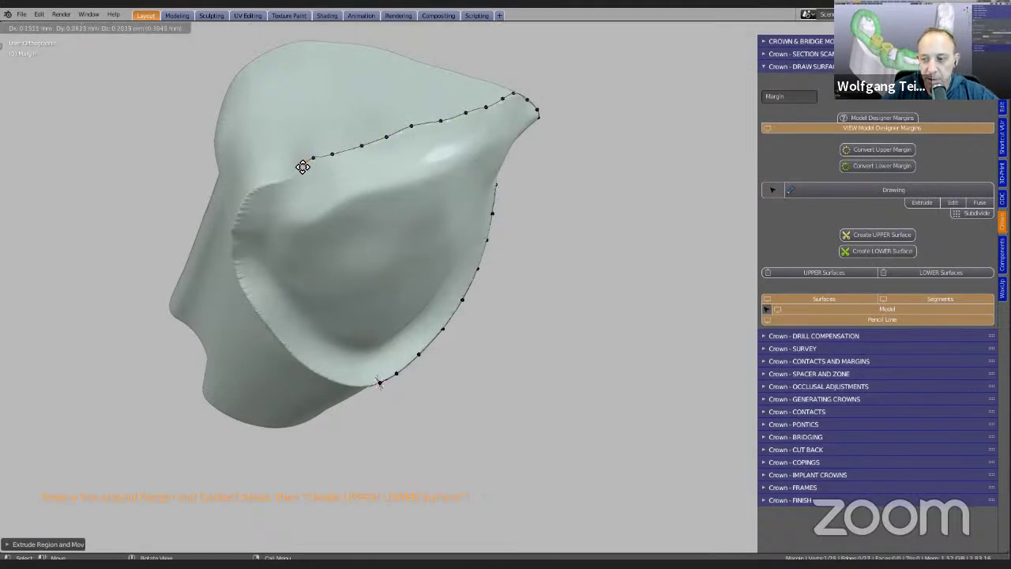
left_click(298, 168)
key("e")
left_click(283, 175)
key("e")
left_click(252, 191)
middle_click_drag(253, 190, 289, 226)
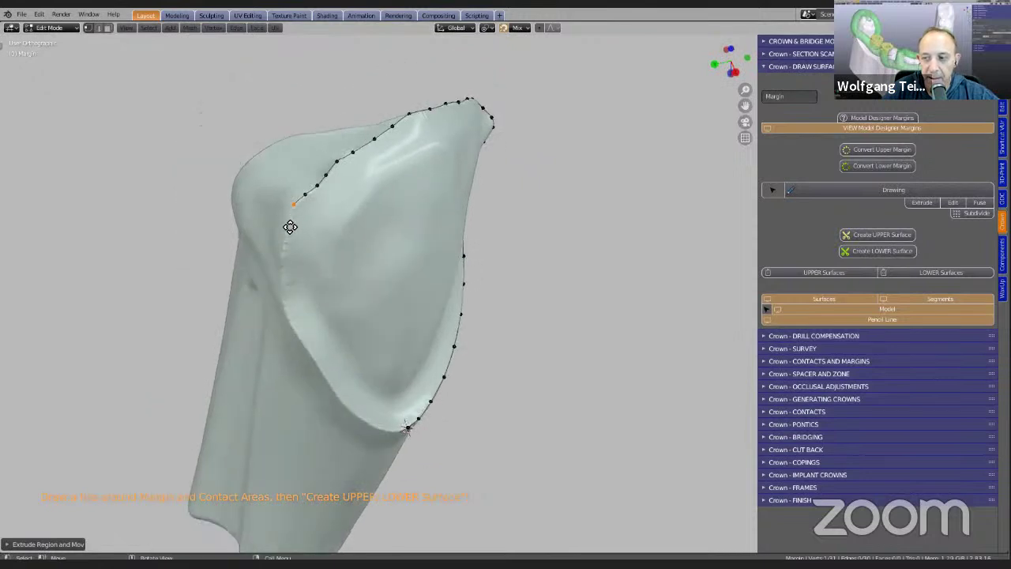
- Continue the margin down the left edge to the tooth's bottom
key("e")
left_click(283, 247)
key("e")
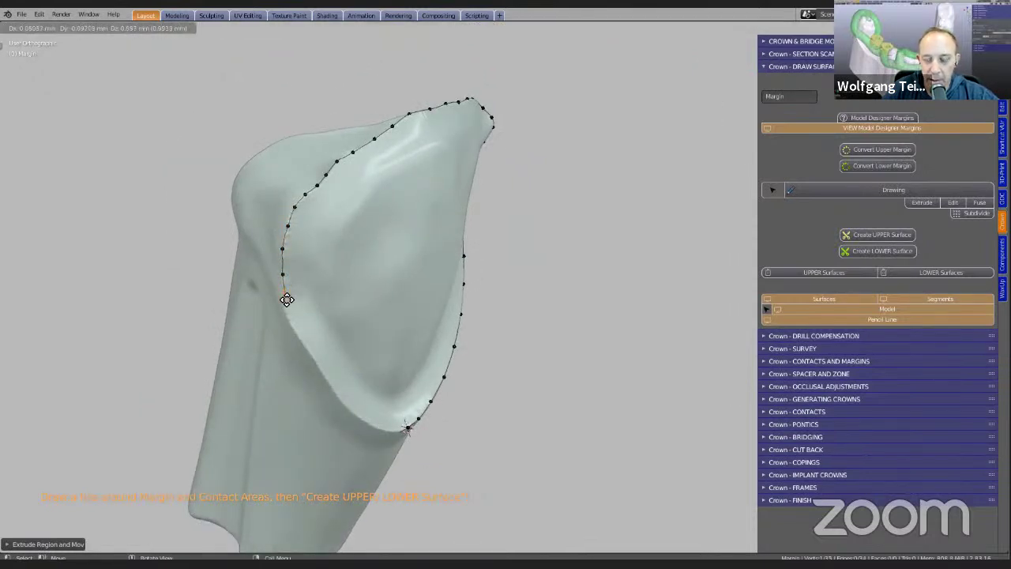
left_click(287, 304)
key("e")
left_click(295, 330)
key("e")
left_click(311, 356)
key("e")
left_click(327, 379)
key("e")
left_click(343, 399)
key("e")
left_click(363, 421)
key("e")
left_click(383, 429)
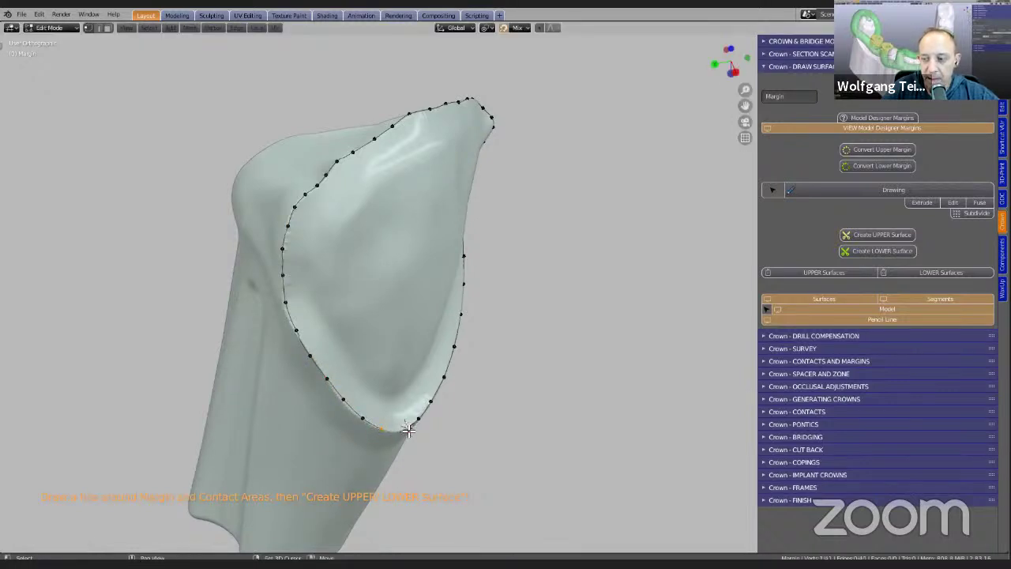
- Close the margin loop at its starting point and view the whole tooth
middle_click_drag(459, 388, 411, 403)
scroll(399, 383, "up", 3)
middle_click_drag(387, 363, 350, 388)
key("e")
left_click(353, 387)
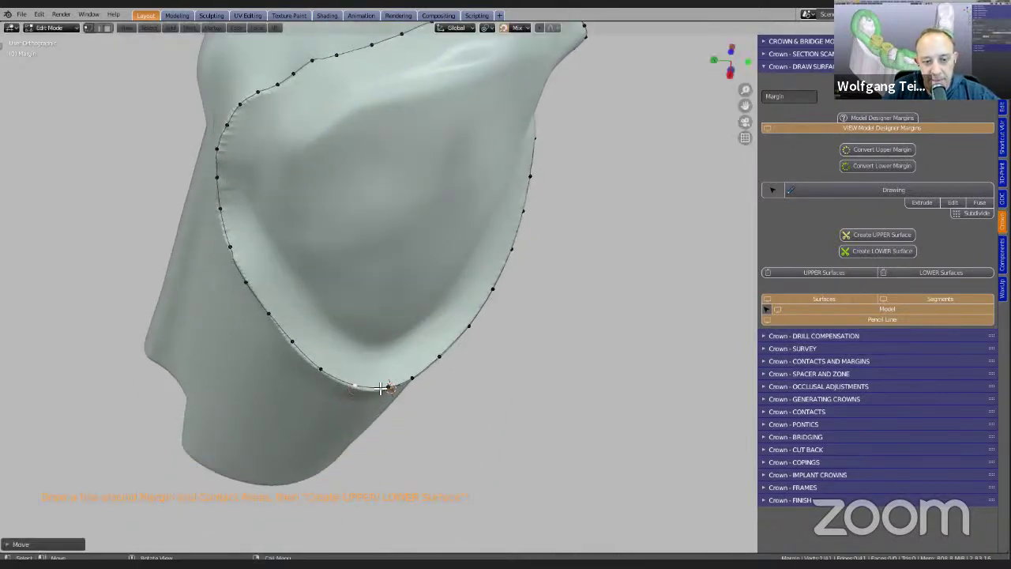
key("e")
left_click(380, 391)
middle_click_drag(380, 391, 420, 323)
scroll(485, 311, "down", 5)
scroll(494, 274, "up", 4)
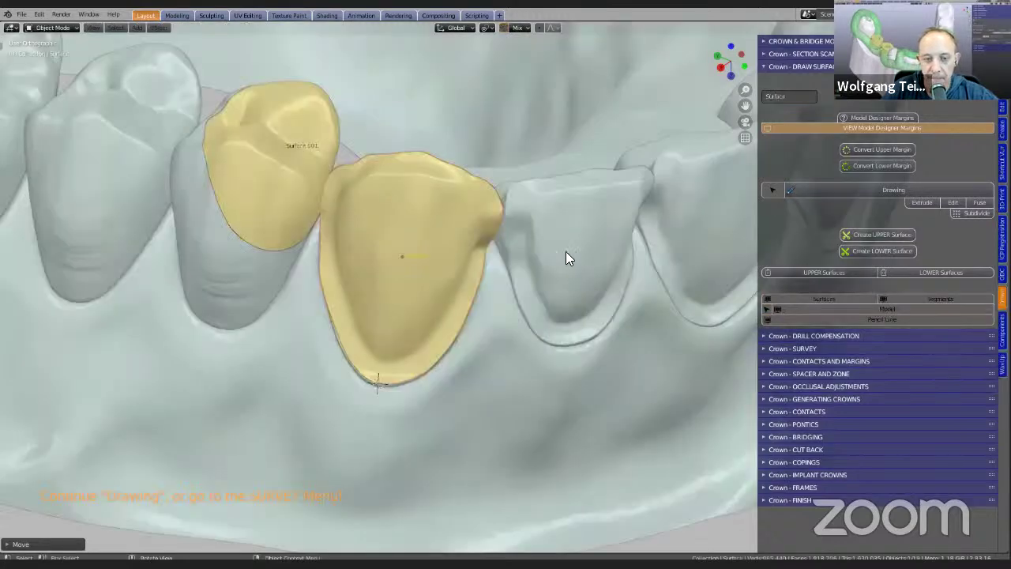
- Orbit around the two adjacent yellow crown surfaces to inspect them, then open the File menu
scroll(563, 254, "down", 2)
middle_click_drag(559, 251, 568, 276)
scroll(569, 228, "up", 4)
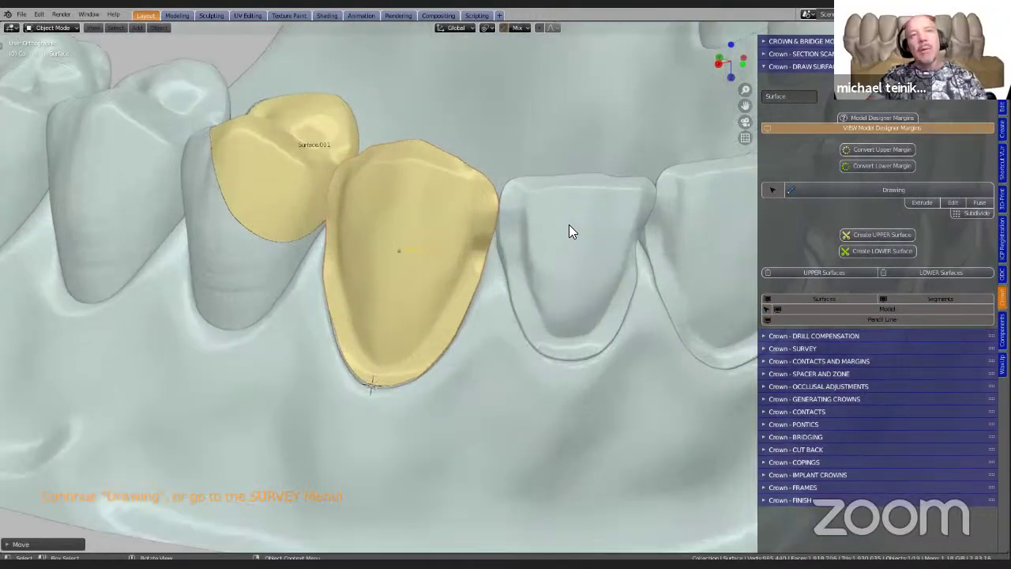
scroll(568, 224, "down", 4)
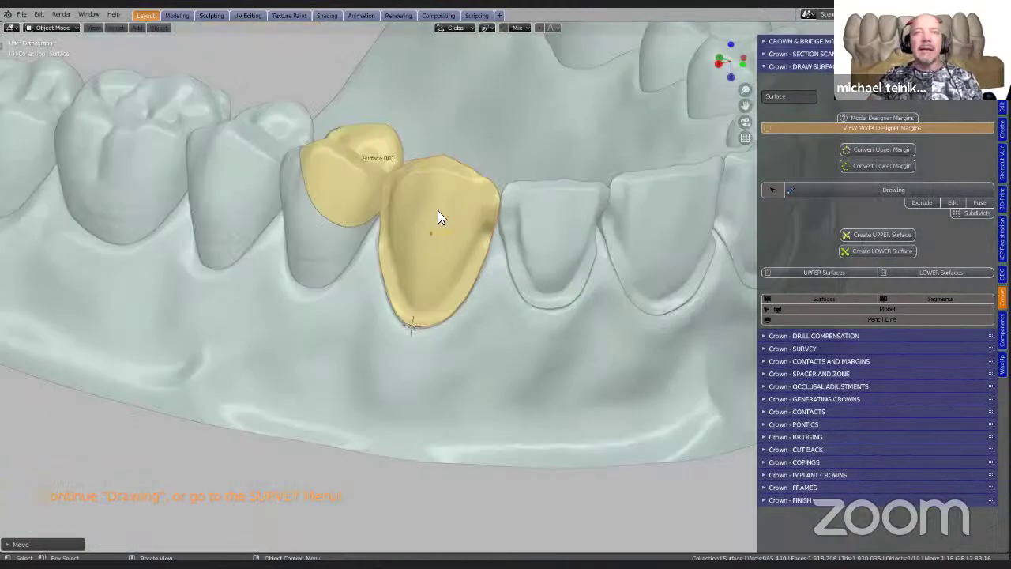
middle_click_drag(412, 241, 442, 316)
middle_click_drag(561, 316, 580, 264)
middle_click_drag(661, 246, 314, 272)
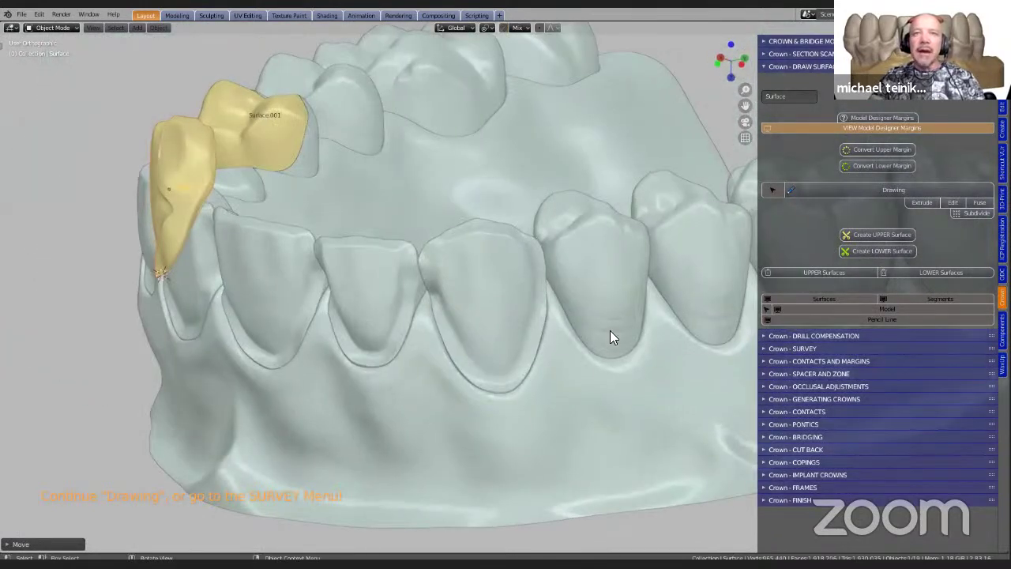
middle_click_drag(546, 281, 440, 343)
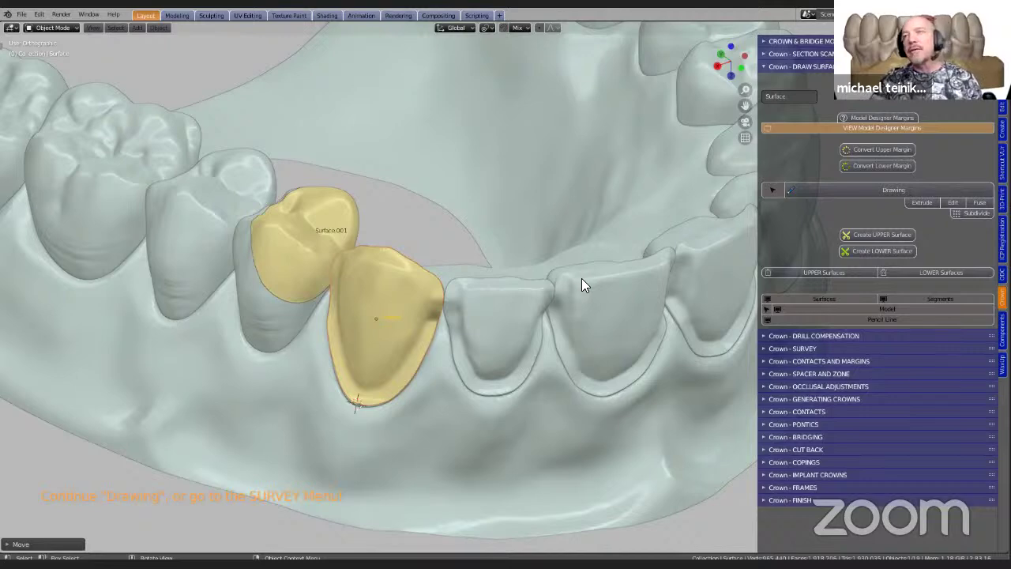
middle_click_drag(581, 280, 581, 281)
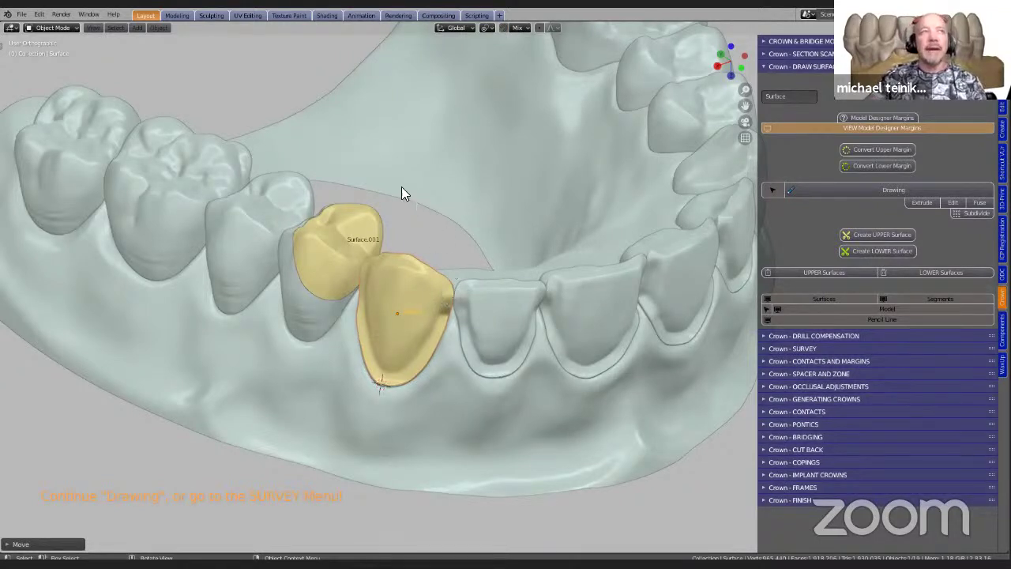
left_click(21, 16)
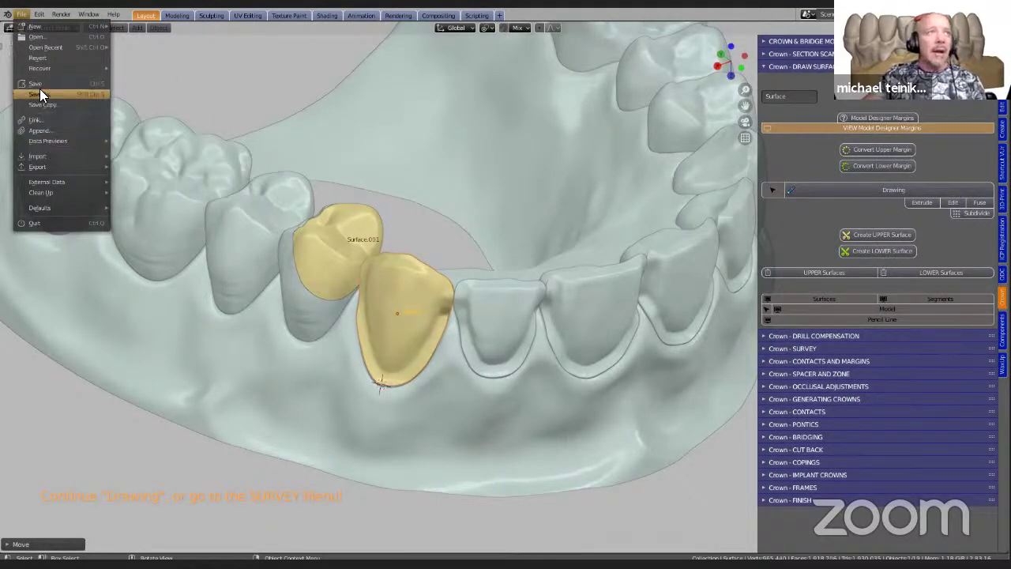
- Open surfaces.blend without saving, then select the right molar's crown surface
left_click(47, 40)
left_click(527, 304)
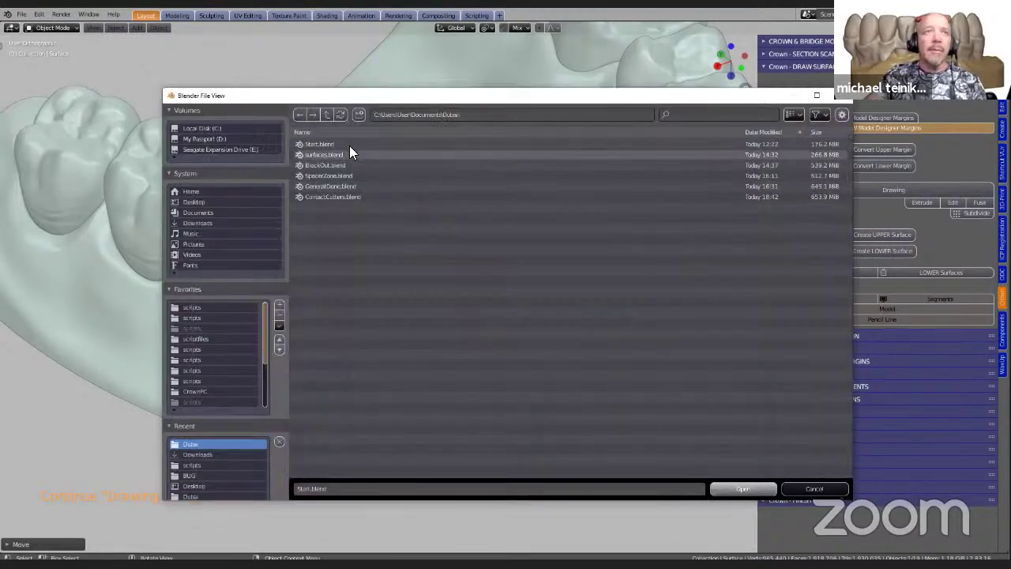
double_click(354, 155)
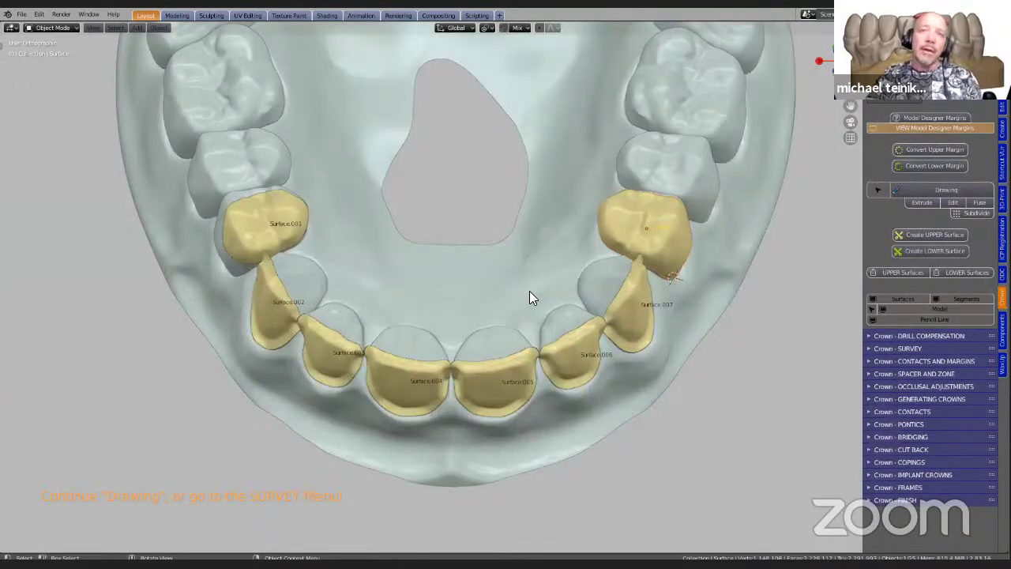
middle_click_drag(444, 351, 451, 329)
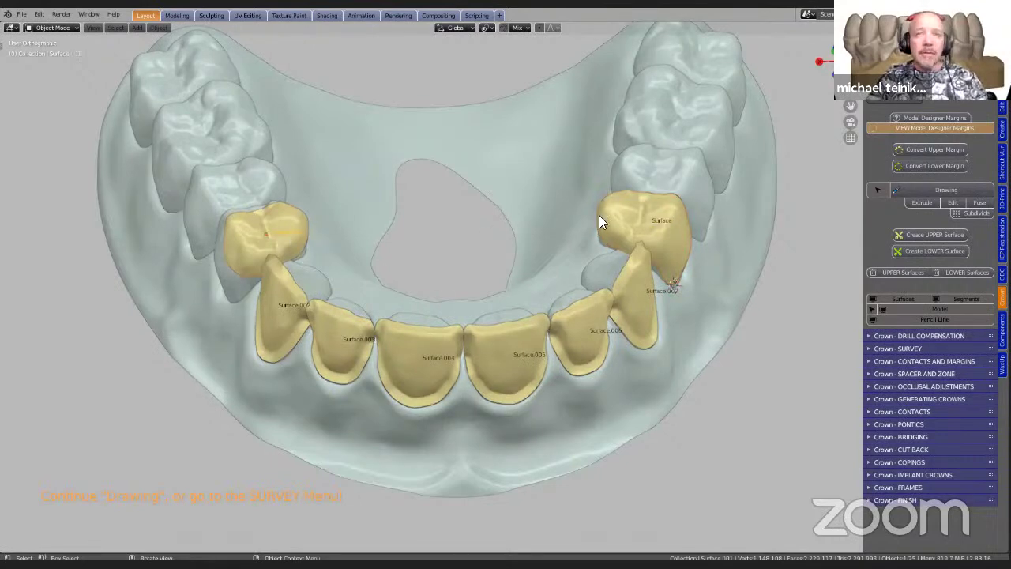
left_click(641, 224)
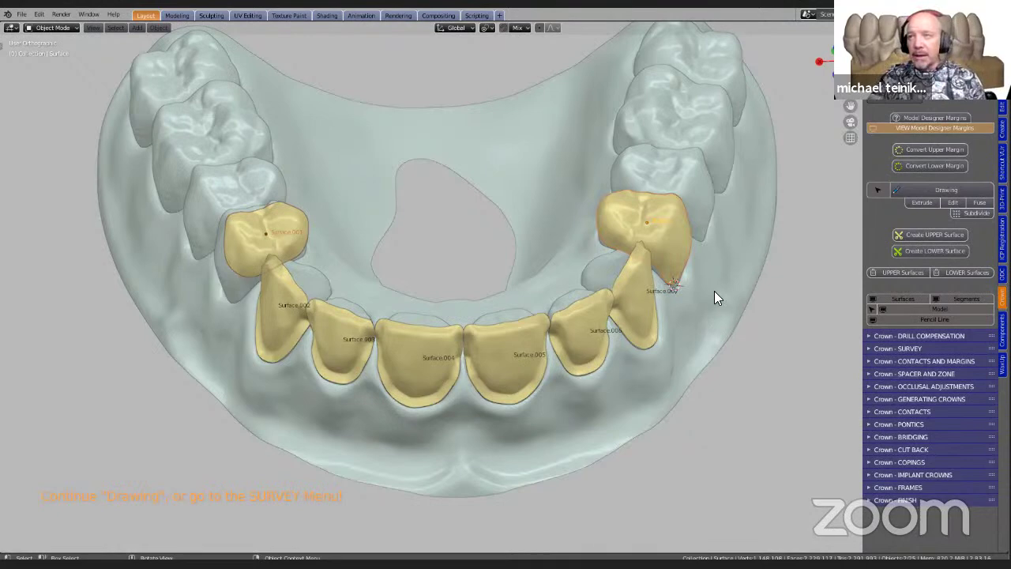
- Select the left and right molar crown surfaces and survey them as upper surfaces
left_click(259, 232)
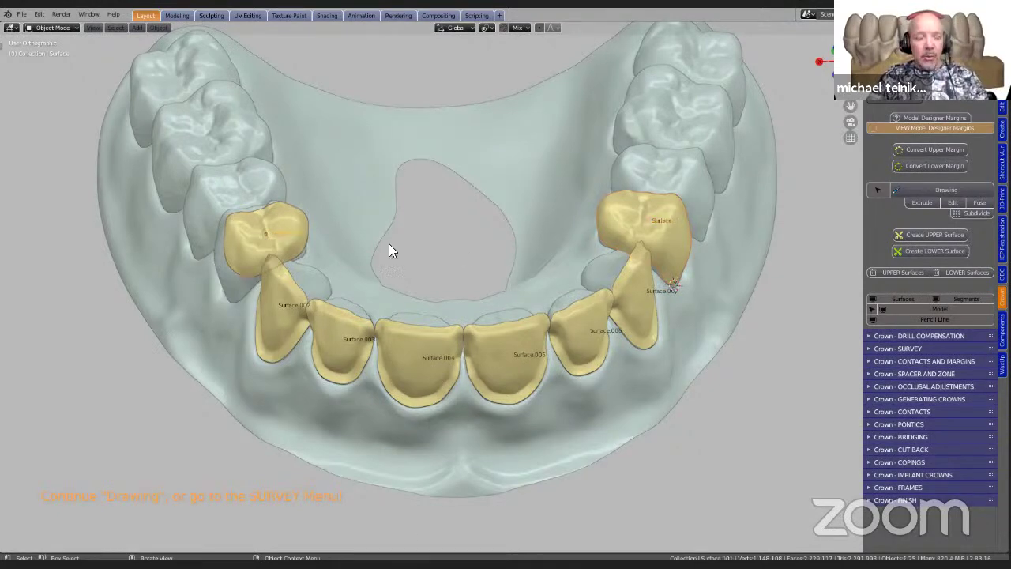
left_click(654, 214, "shift")
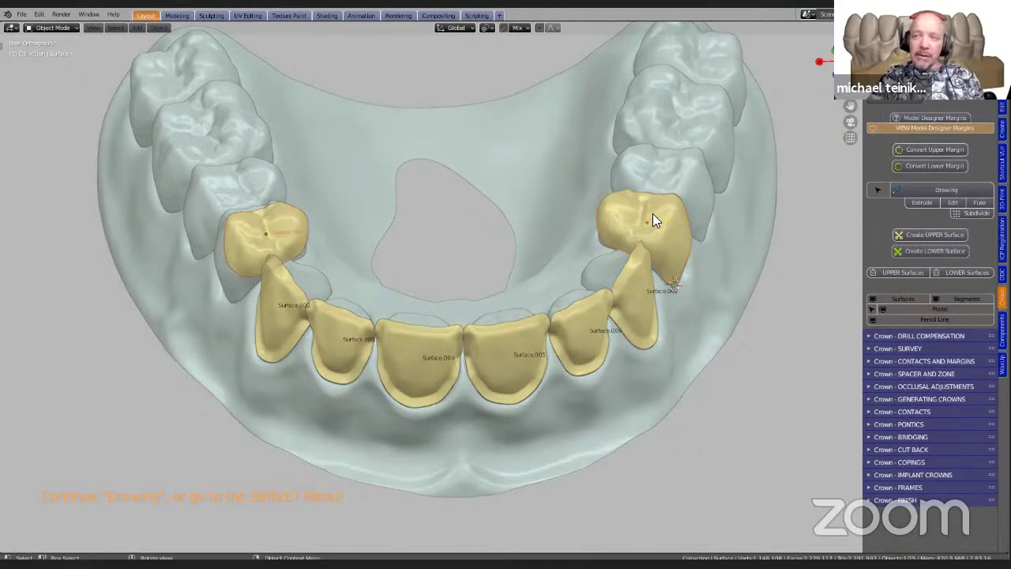
left_click(867, 349)
scroll(897, 347, "down", 6)
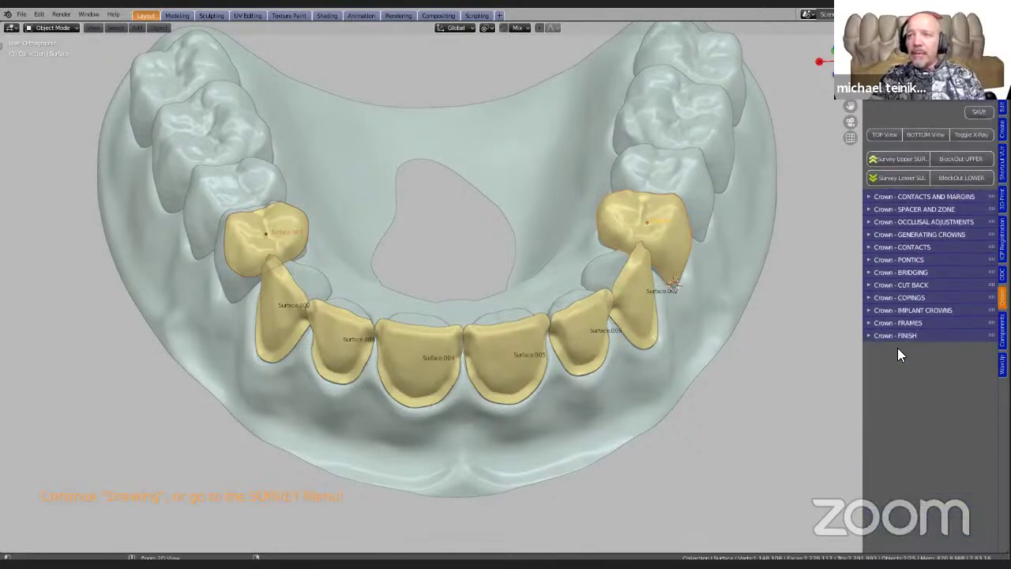
left_click(882, 157)
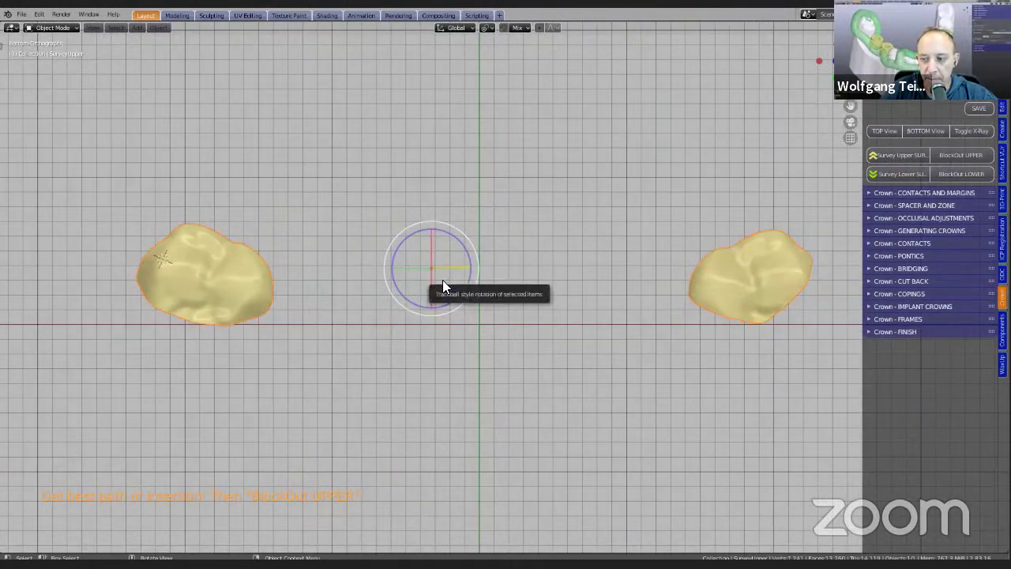
- Rotate the surveyed surfaces to their best insertion path and make them see-through with X-Ray
key("r")
key("r")
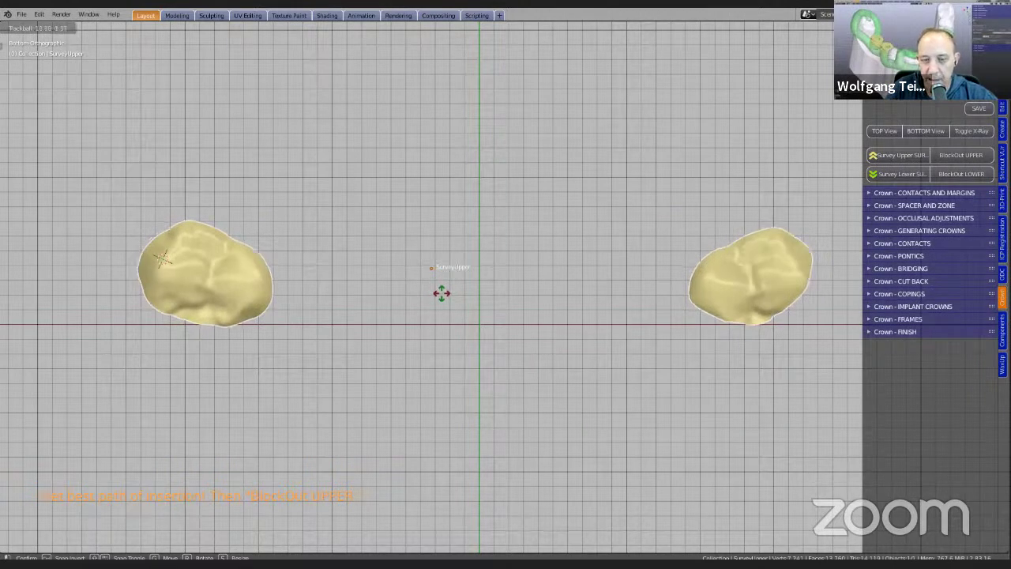
left_click(239, 228)
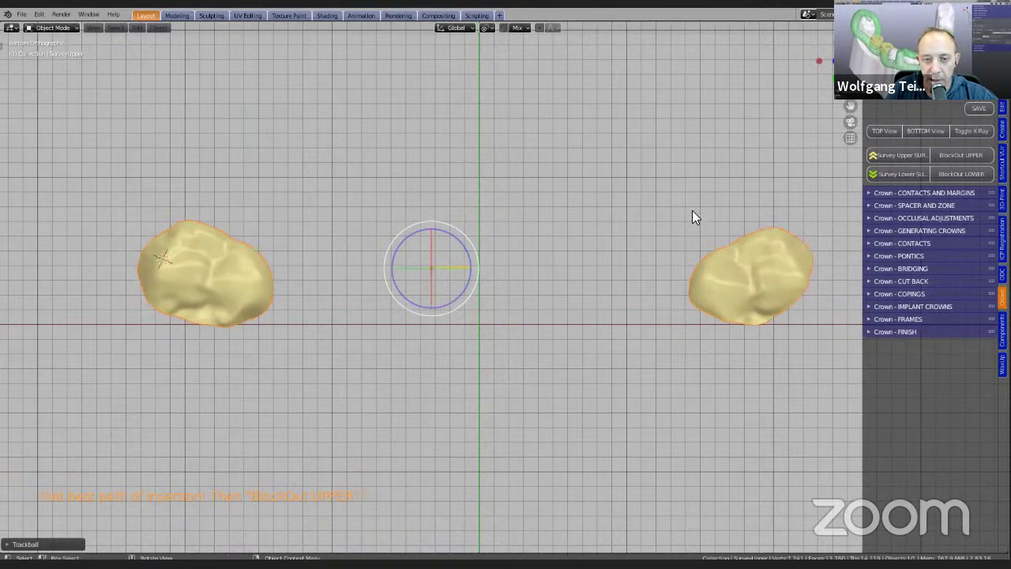
left_click(970, 130)
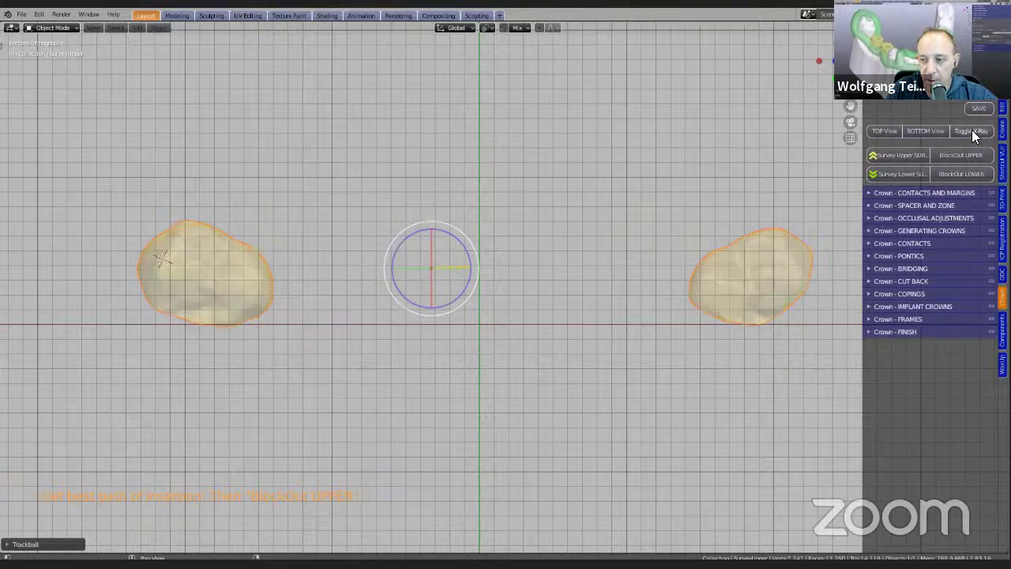
scroll(799, 235, "up", 1)
scroll(782, 241, "up", 1)
scroll(711, 253, "down", 1)
- Recentre the view on the crowns and apply BlockOut UPPER to the two surveyed surfaces
middle_click_drag(728, 241, 706, 241, "shift")
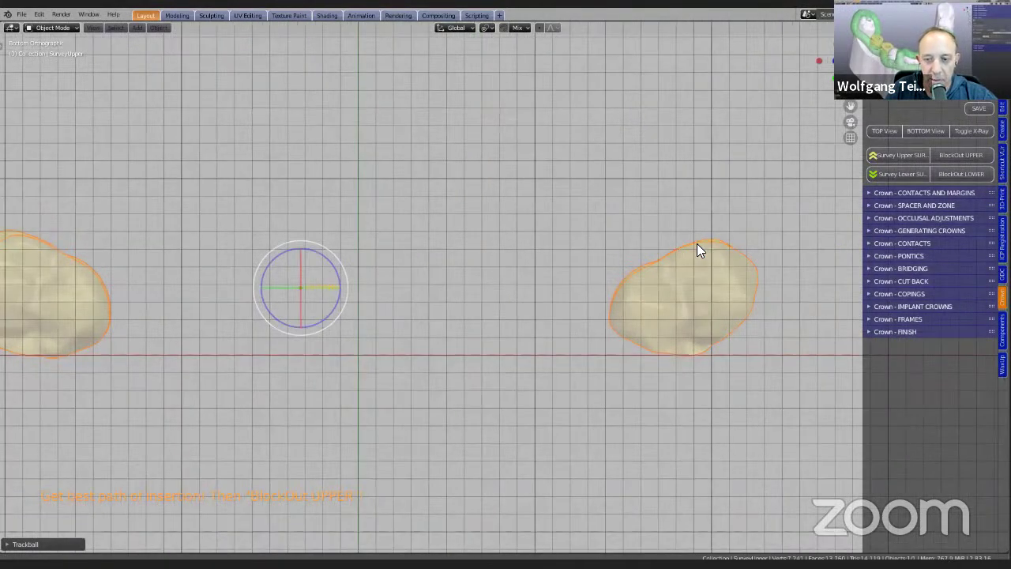
middle_click_drag(499, 264, 491, 265, "shift")
middle_click_drag(181, 262, 321, 268, "shift")
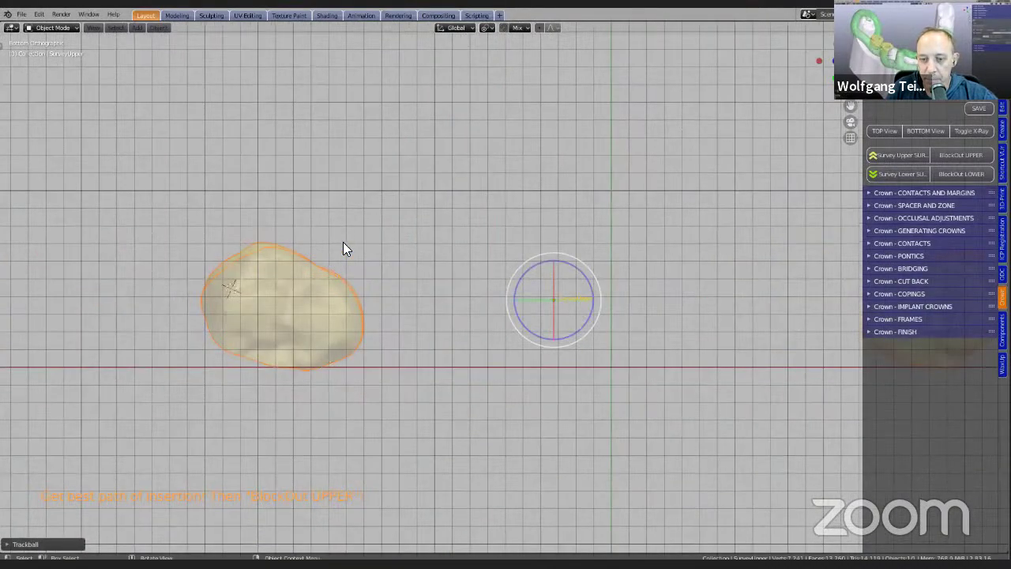
scroll(794, 200, "down", 3)
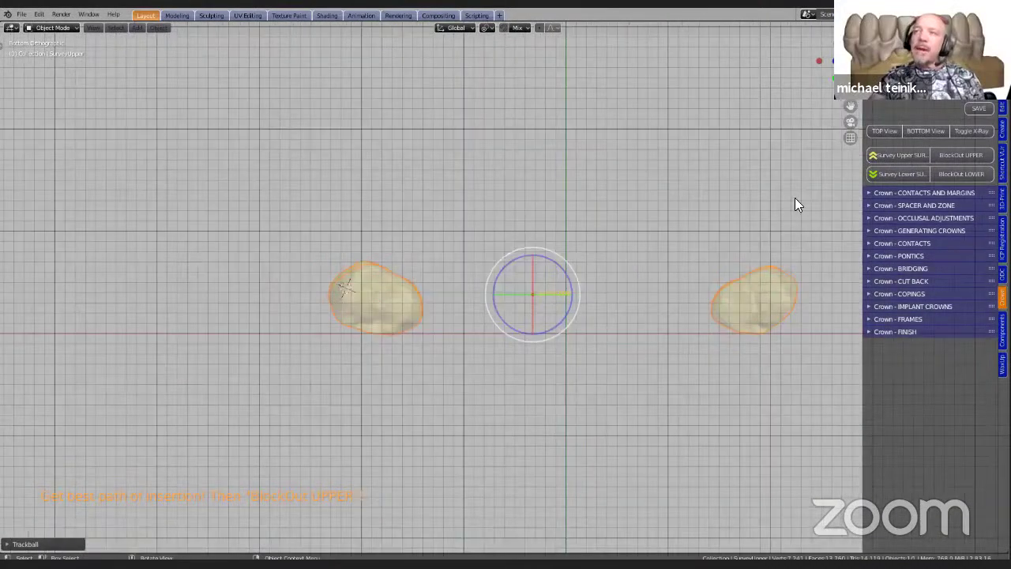
left_click(951, 155)
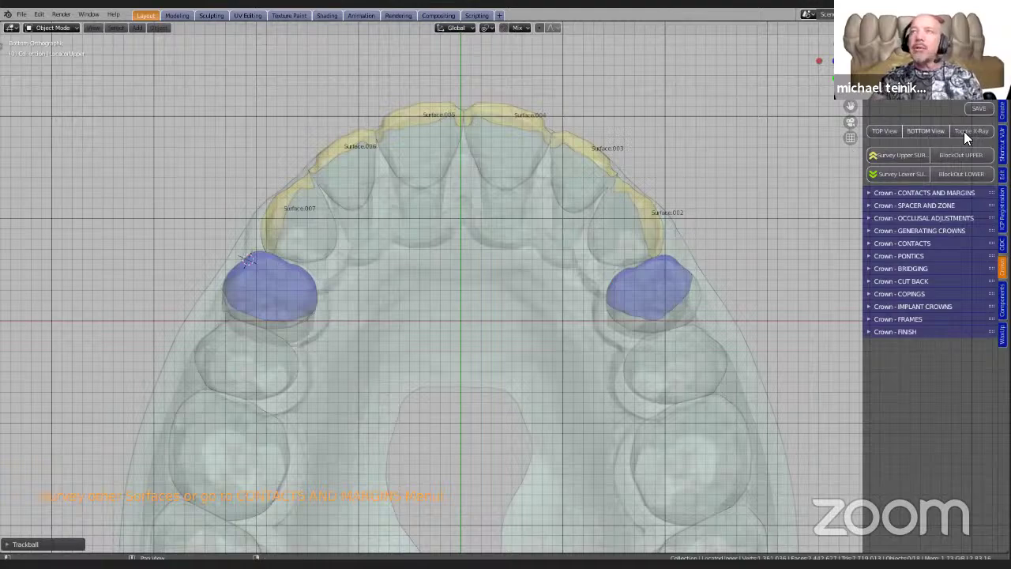
- Turn X-Ray off and orbit around the arch to check the two blue blocked-out teeth
left_click(971, 131)
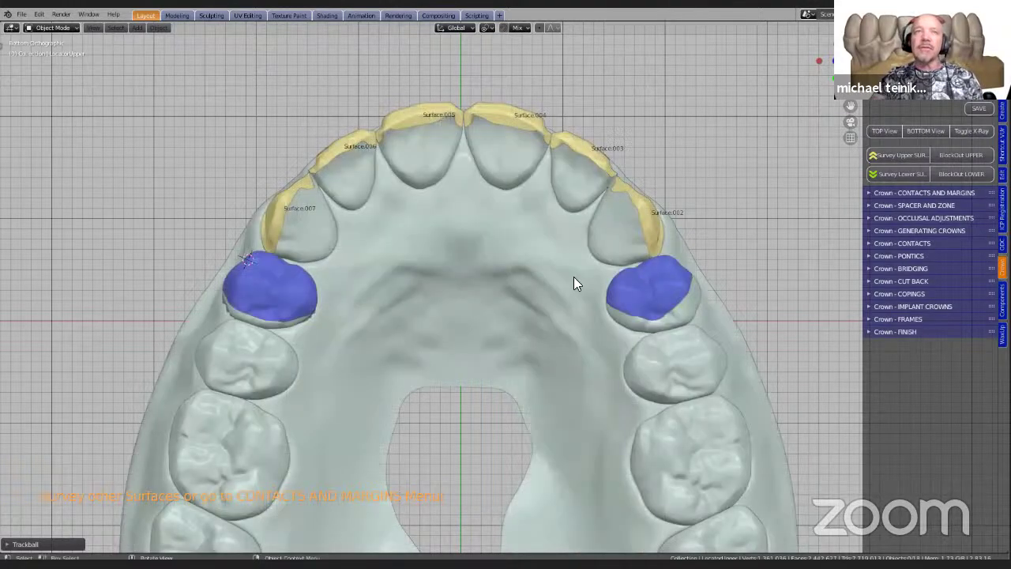
middle_click_drag(572, 258, 488, 324)
scroll(550, 313, "up", 2)
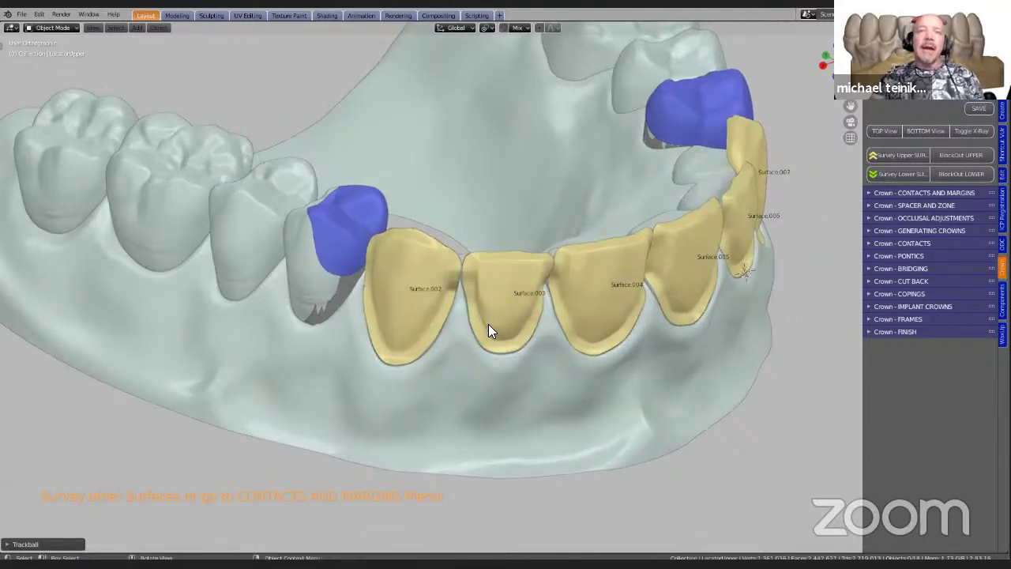
scroll(498, 328, "up", 2)
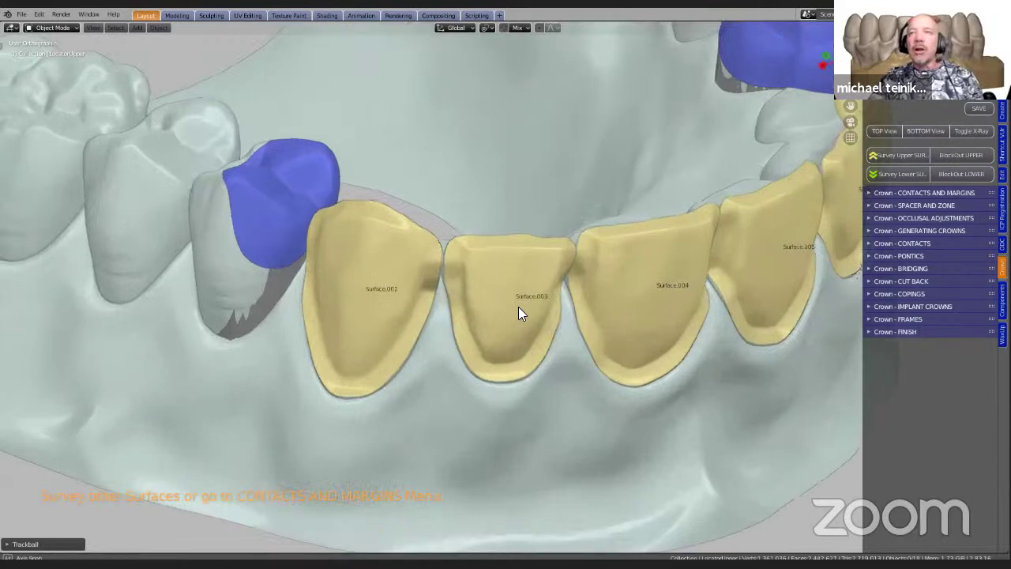
middle_click_drag(582, 305, 510, 313)
- Select the crown surface Surface.002 for the next survey
scroll(510, 313, "down", 3)
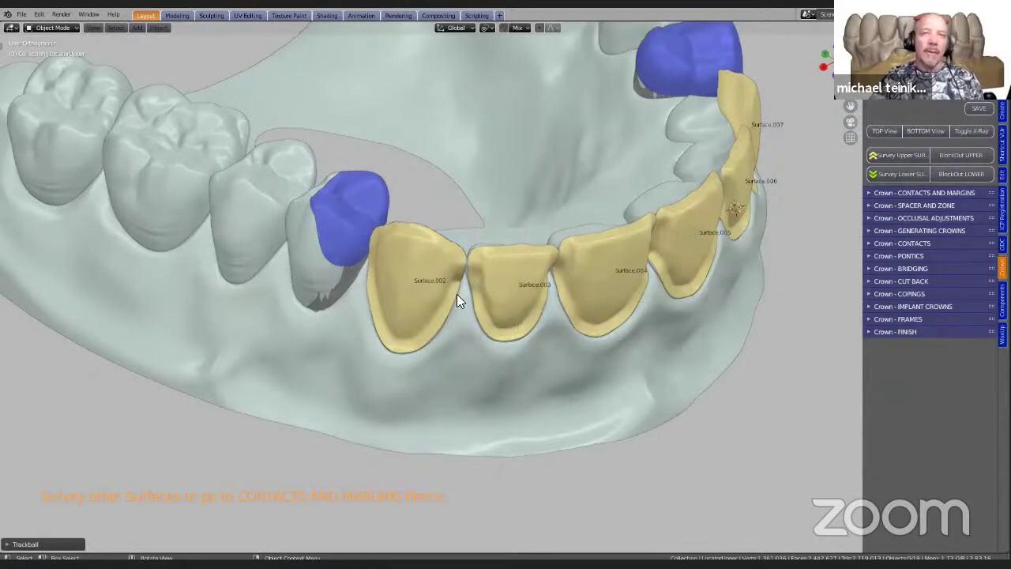
left_click(412, 294)
scroll(387, 309, "up", 3)
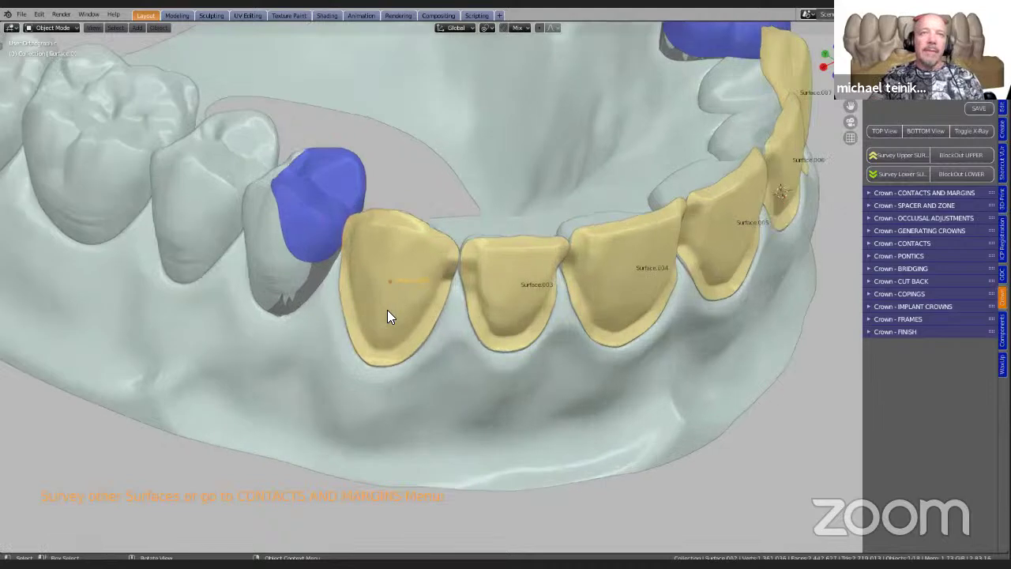
- Survey Surface.002 as an upper surface and centre it in the view
left_click(889, 156)
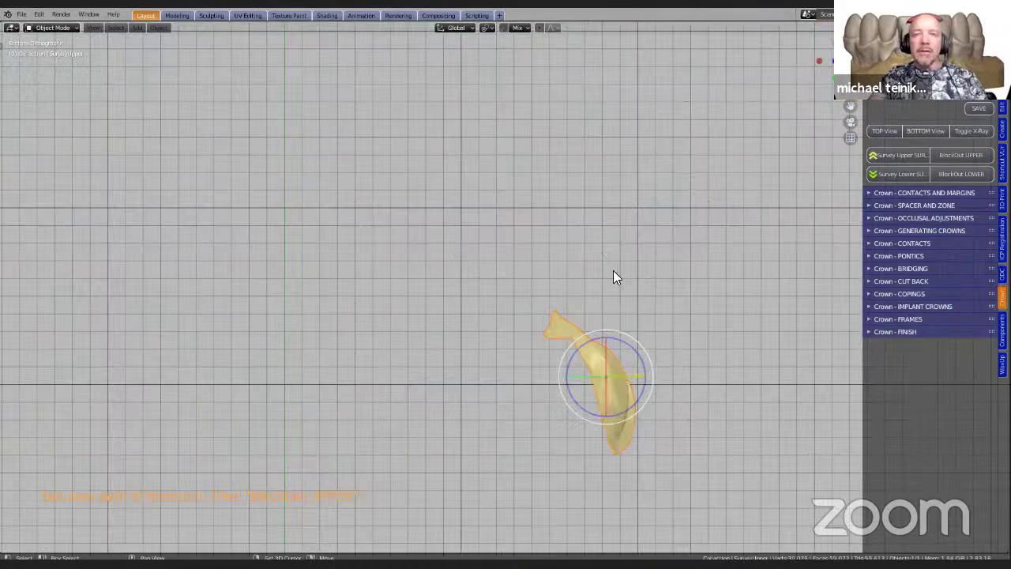
scroll(578, 215, "up", 3)
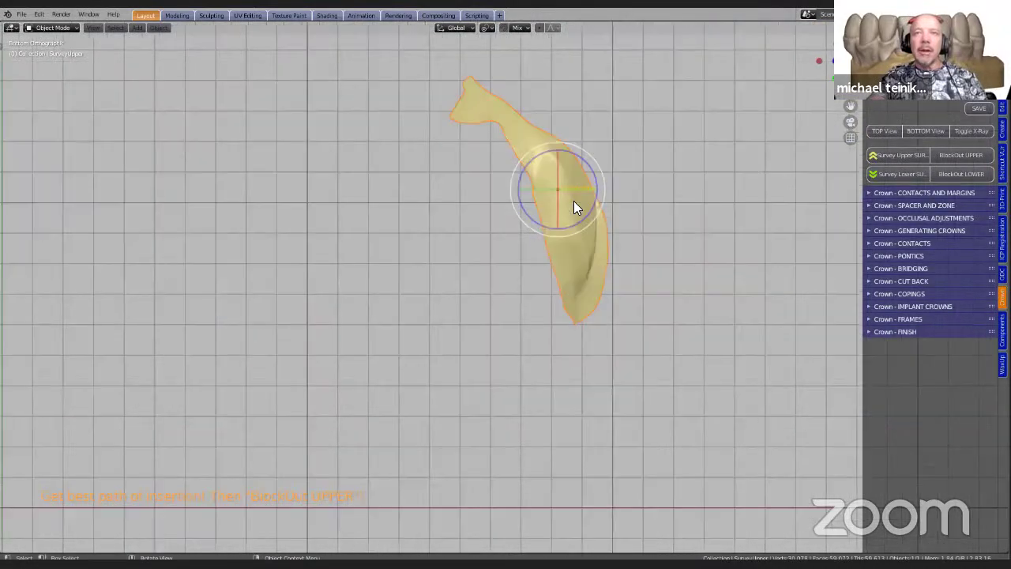
left_click_drag(572, 205, 555, 223)
scroll(440, 207, "up", 5)
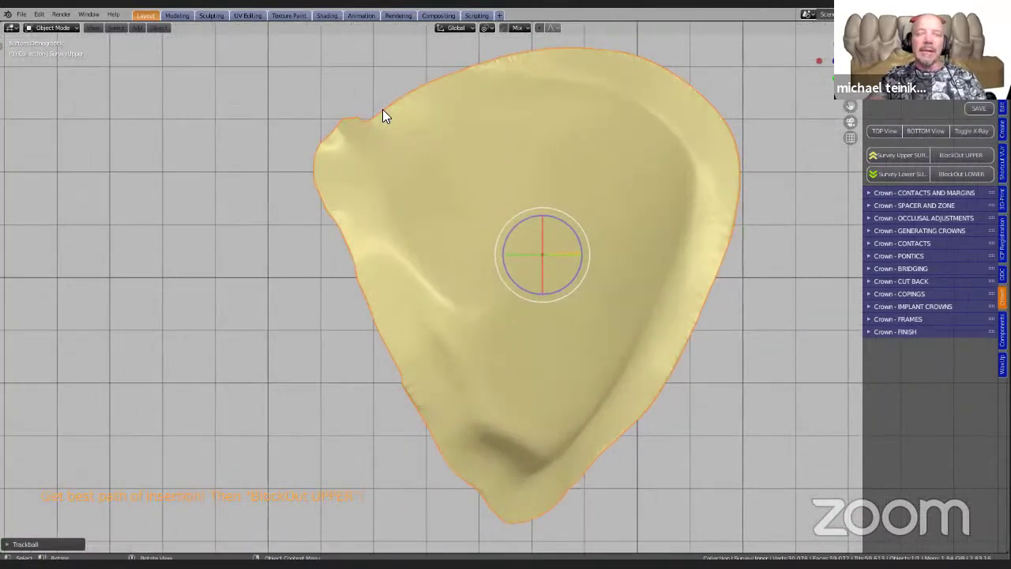
scroll(399, 134, "down", 3)
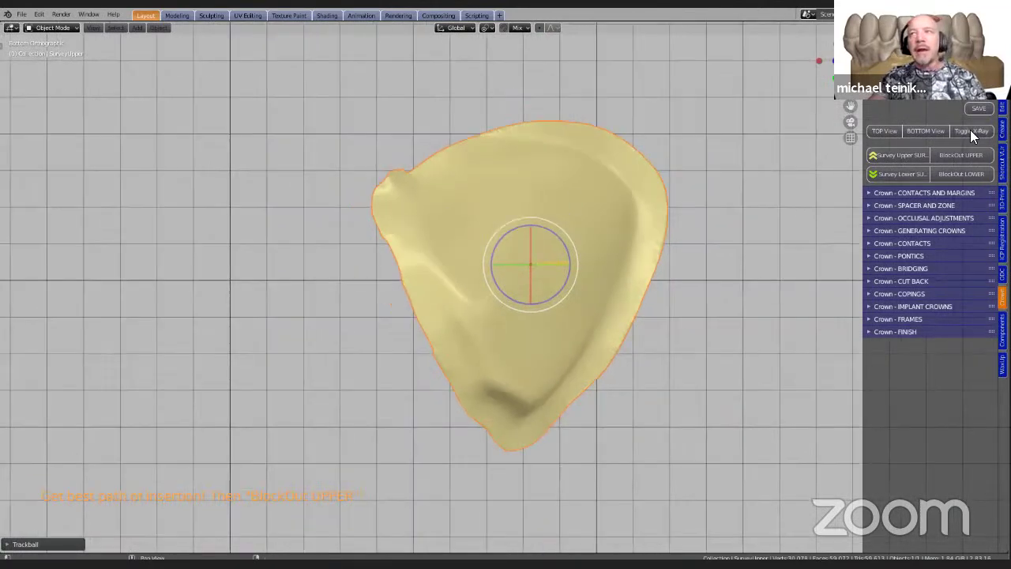
- Tilt Surface.002 to its best insertion path in X-Ray, then apply BlockOut UPPER
left_click(971, 132)
key("r")
key("r")
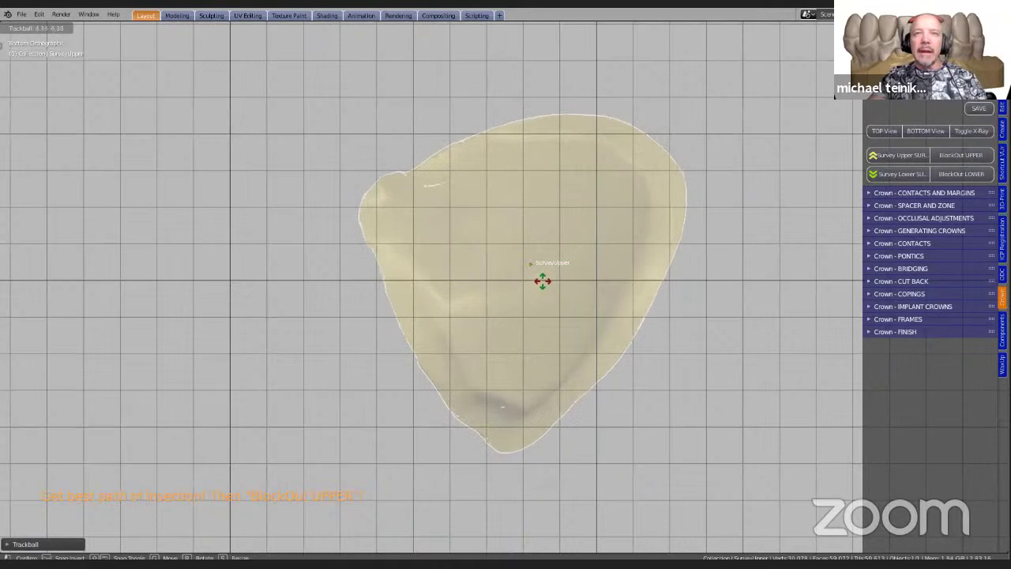
left_click(539, 283)
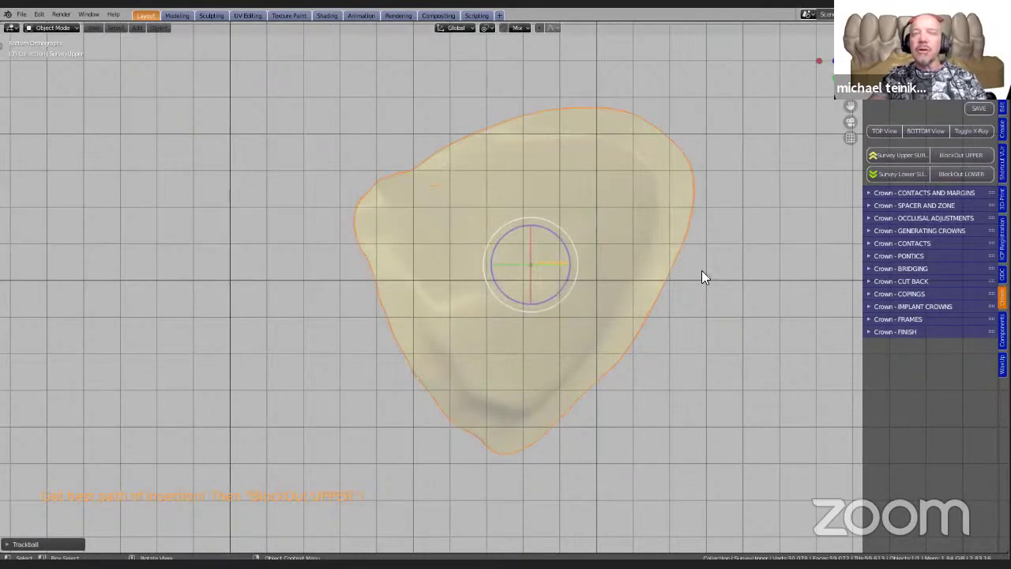
key("ctrl+z")
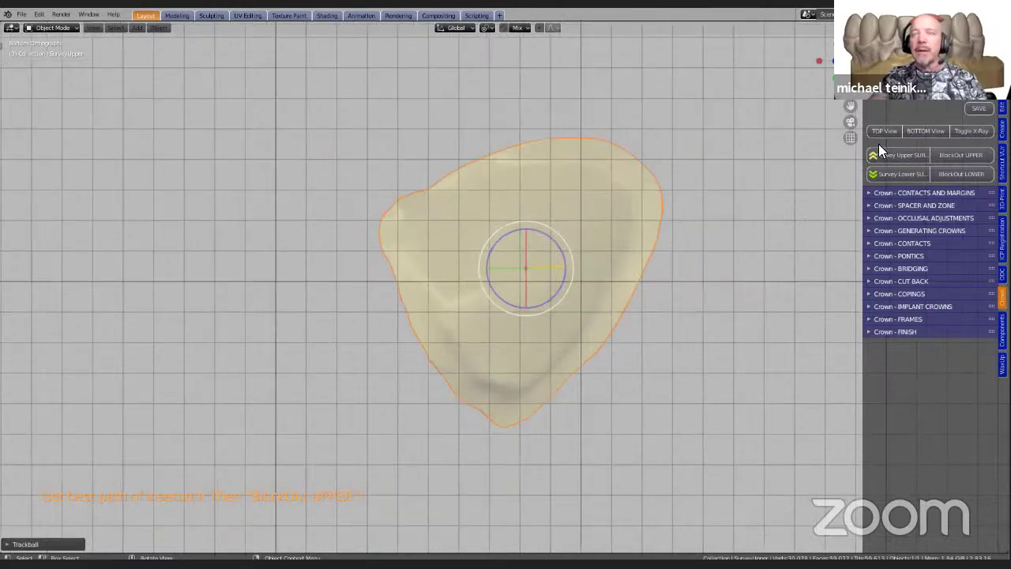
left_click(970, 131)
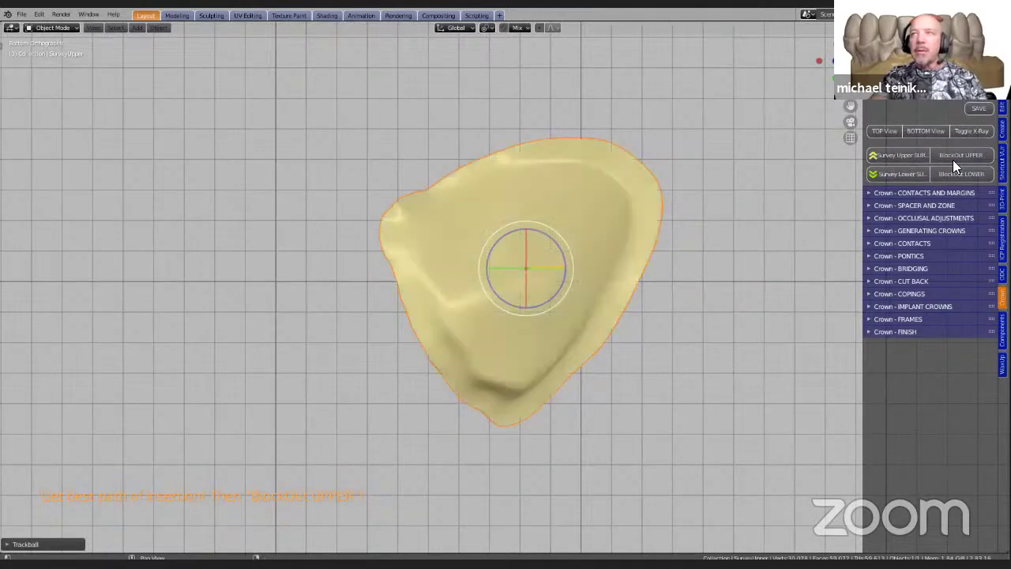
left_click(943, 158)
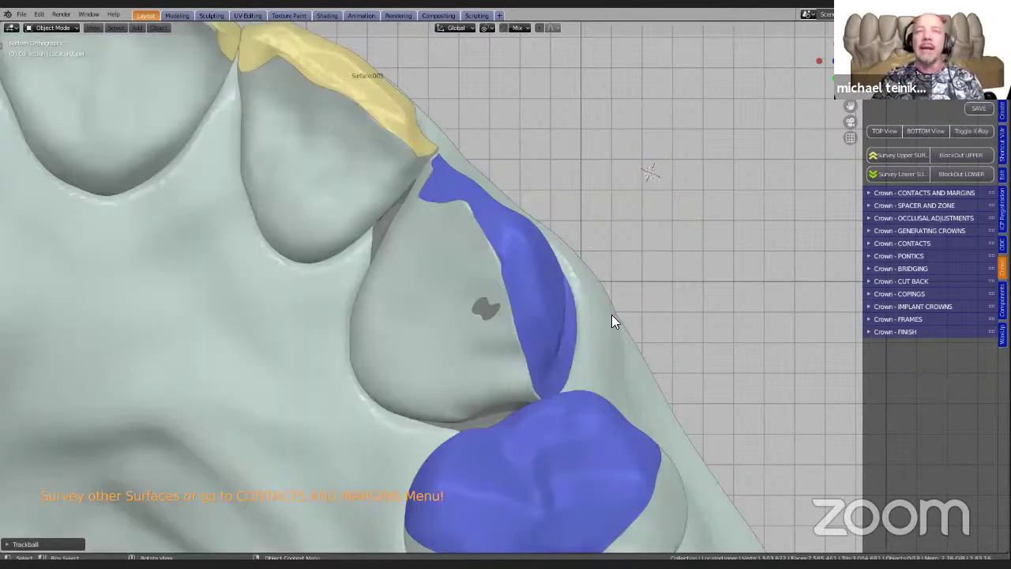
- Orbit and zoom around the arch to inspect the blue block-outs beside yellow Surface.003 and Surface.004
middle_click_drag(539, 339, 531, 299)
middle_click_drag(410, 301, 480, 421)
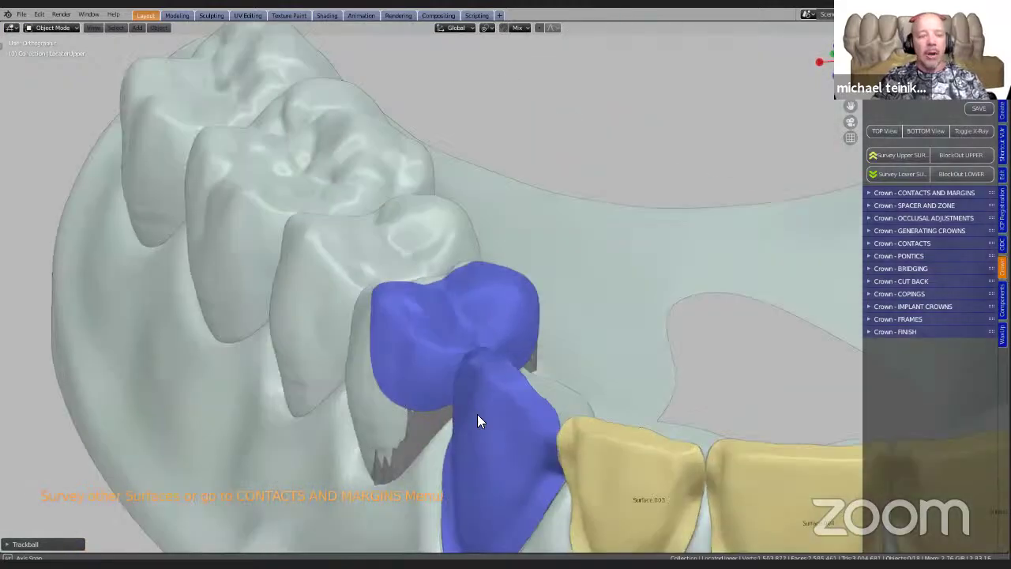
middle_click_drag(560, 278, 584, 235)
scroll(580, 261, "up", 5)
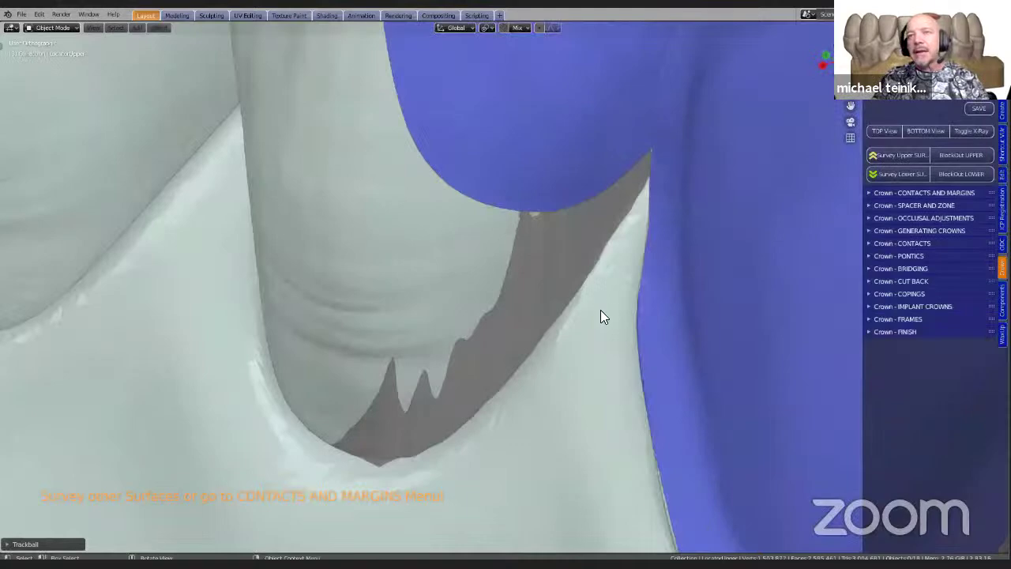
scroll(614, 285, "down", 6)
middle_click_drag(624, 309, 661, 248)
middle_click_drag(612, 311, 602, 322)
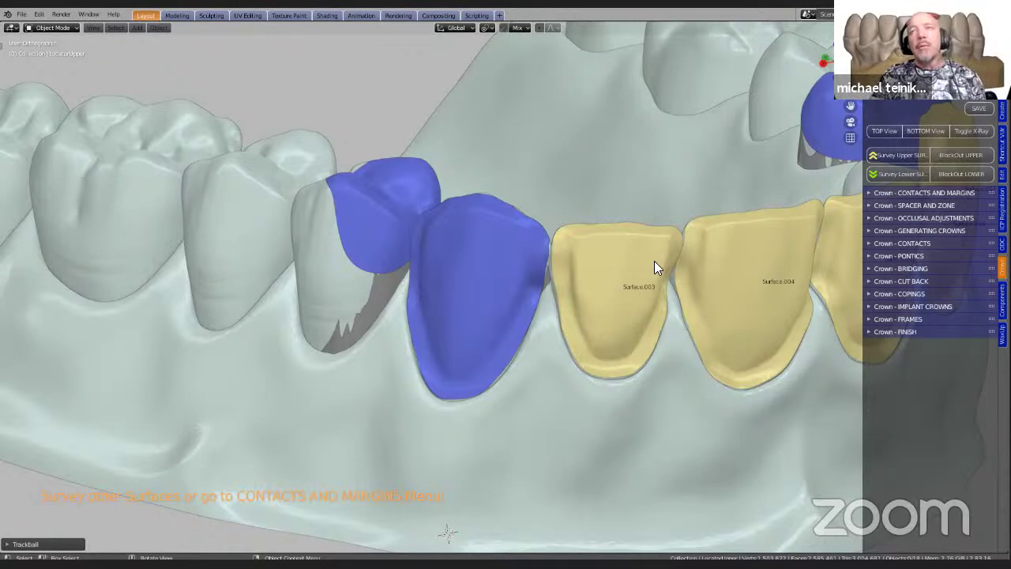
scroll(654, 261, "down", 3)
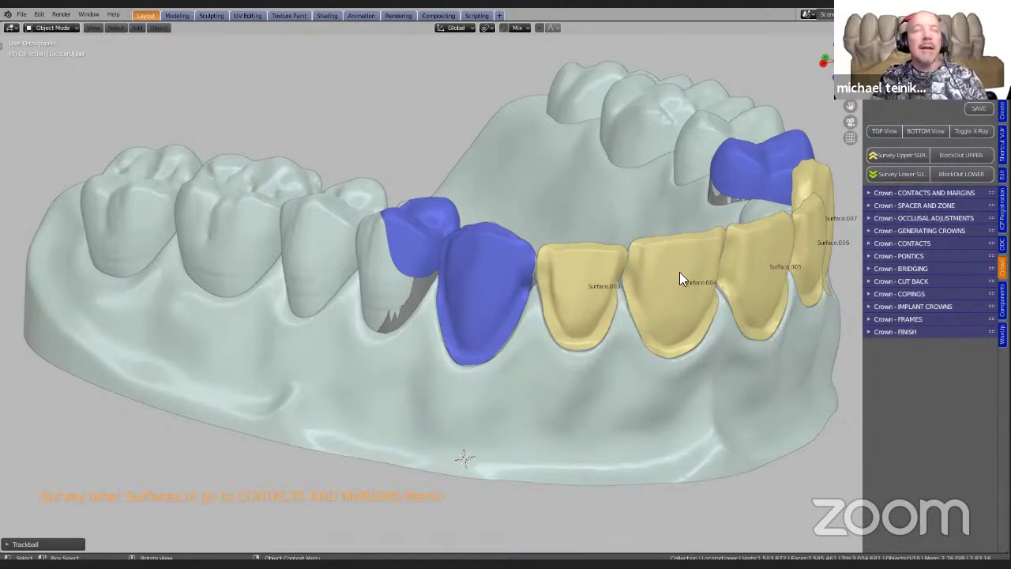
- Open the Start.blend project, discarding unsaved changes
left_click(21, 14)
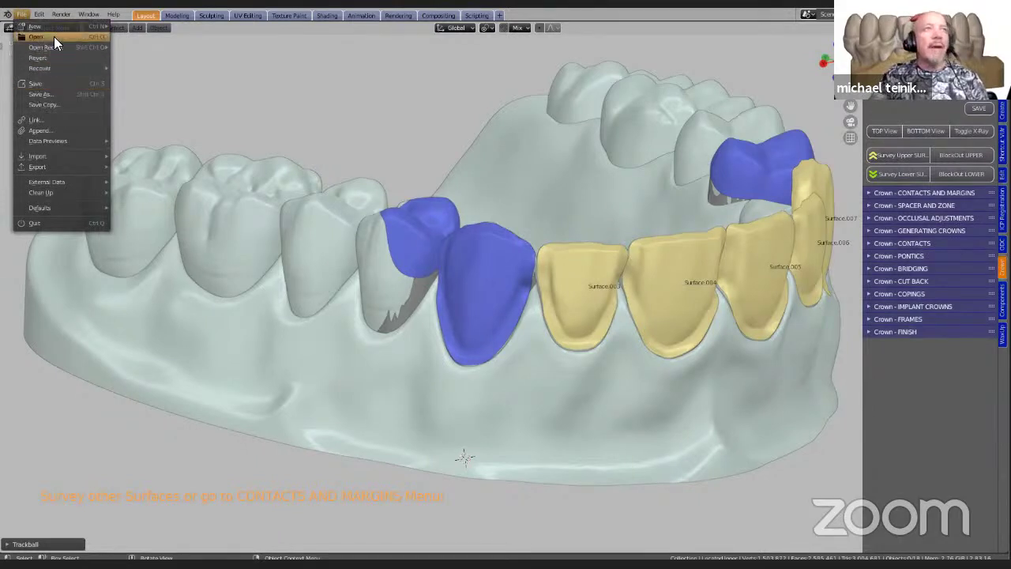
left_click(54, 38)
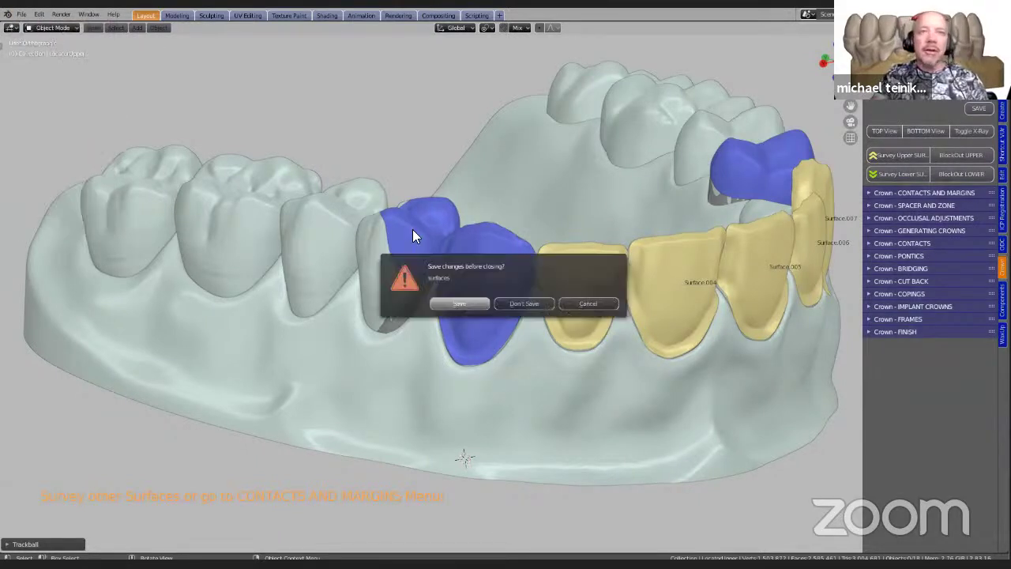
left_click(518, 304)
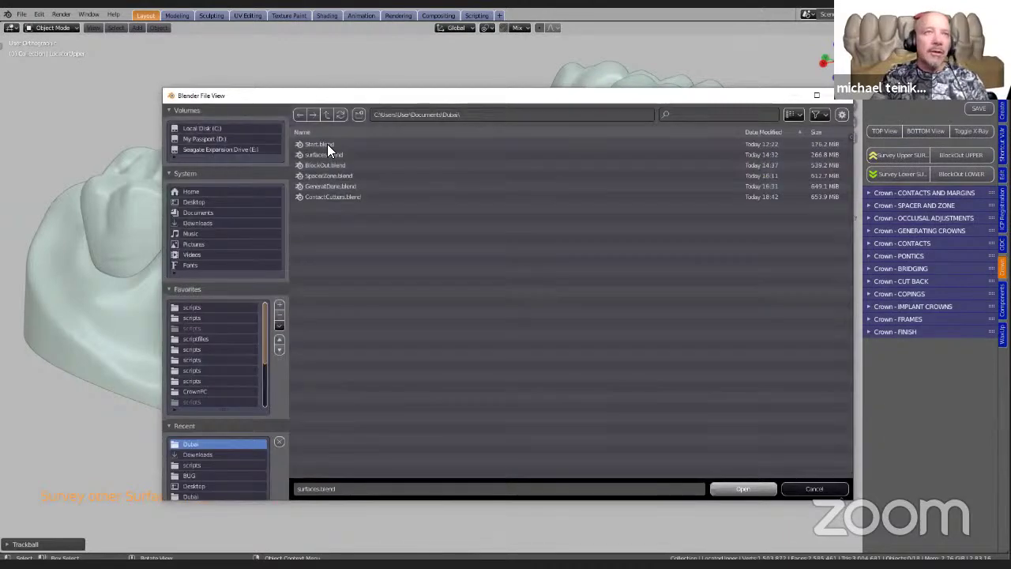
double_click(327, 143)
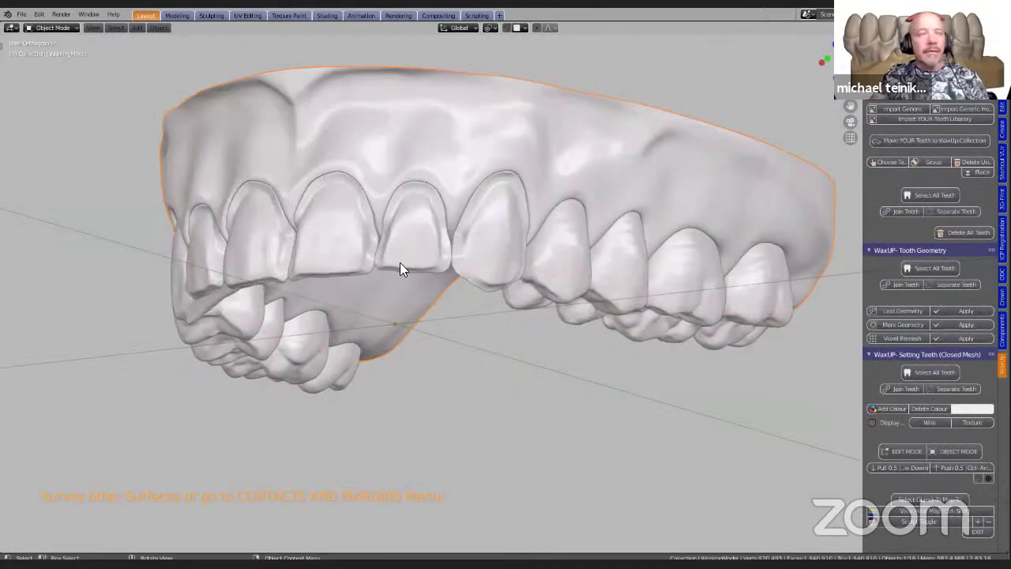
- Orbit to a front view of the upper teeth and widen the add-on side panel
middle_click_drag(402, 289, 419, 309)
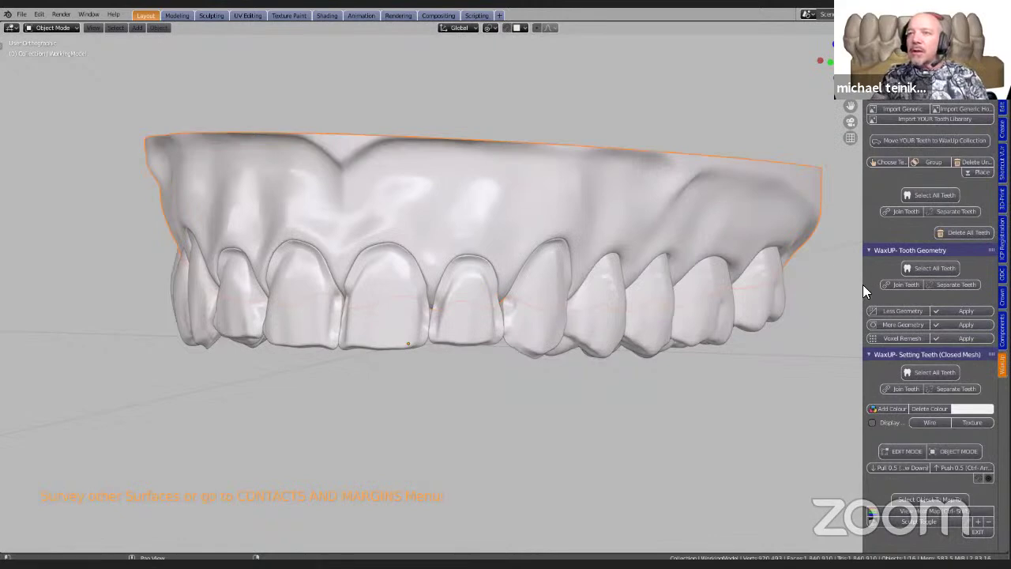
left_click_drag(861, 286, 689, 318)
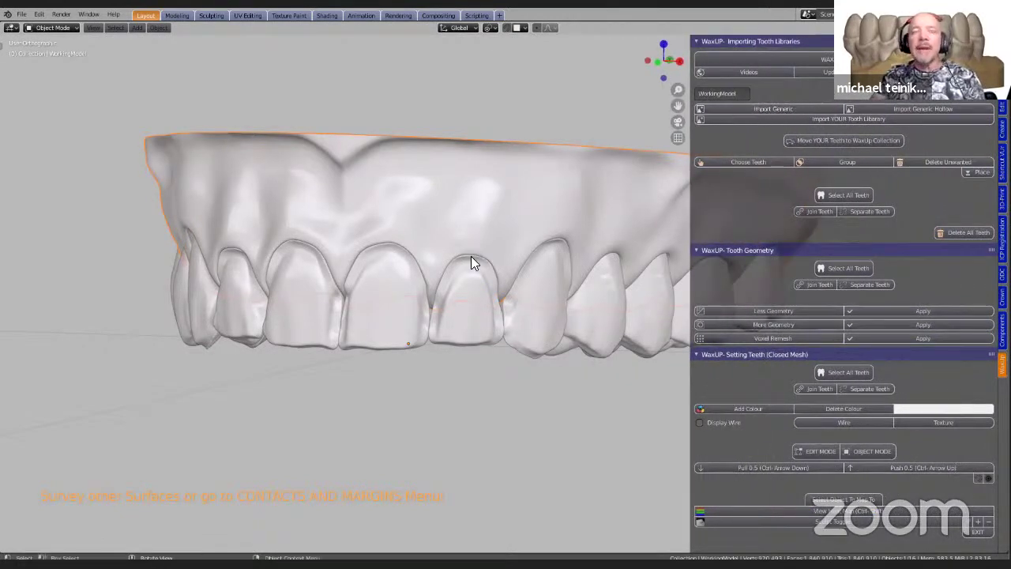
scroll(486, 248, "down", 2)
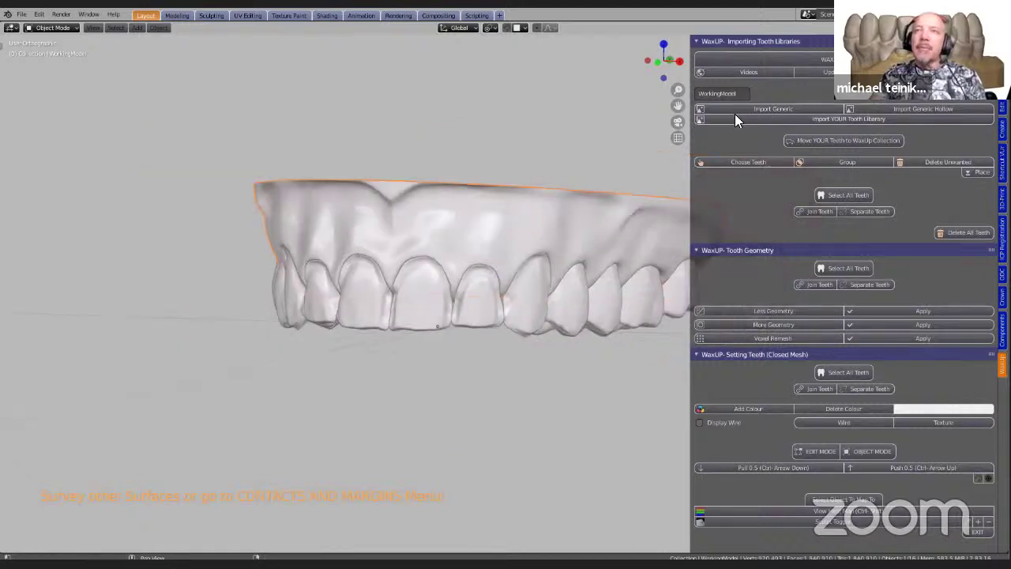